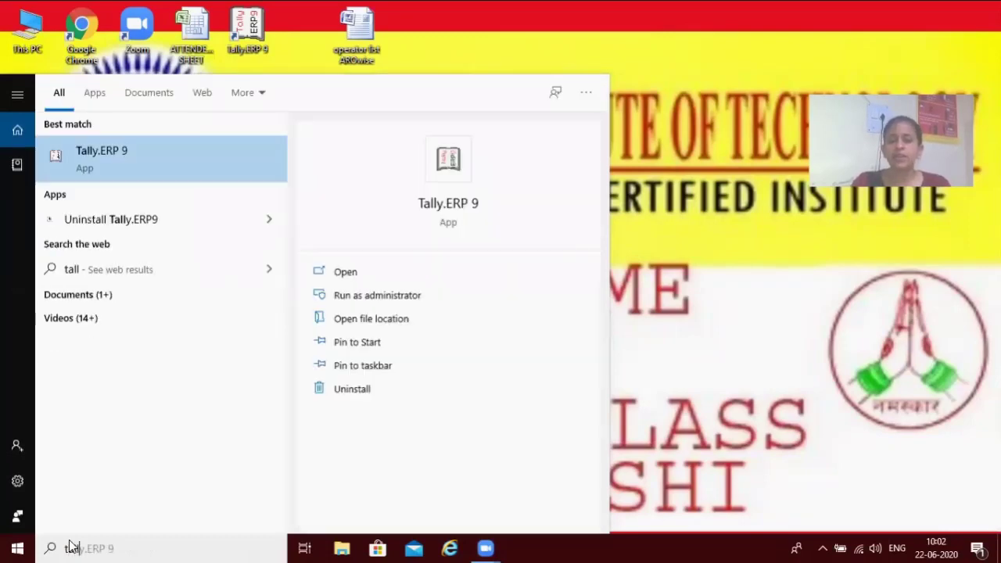
# Launch Tally.ERP 9 from the Start search best match.
pyautogui.press('Return')
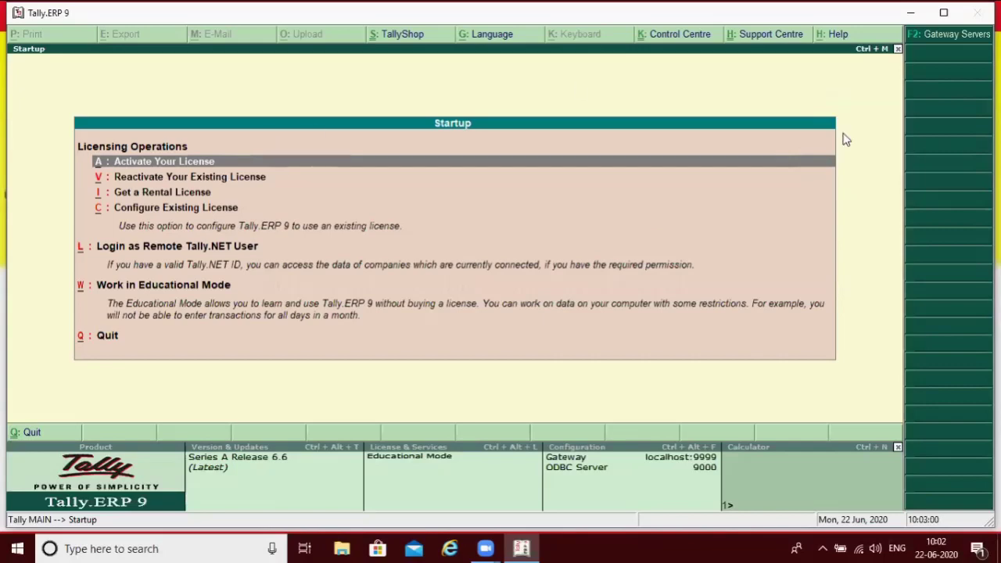
pyautogui.click(139, 288)
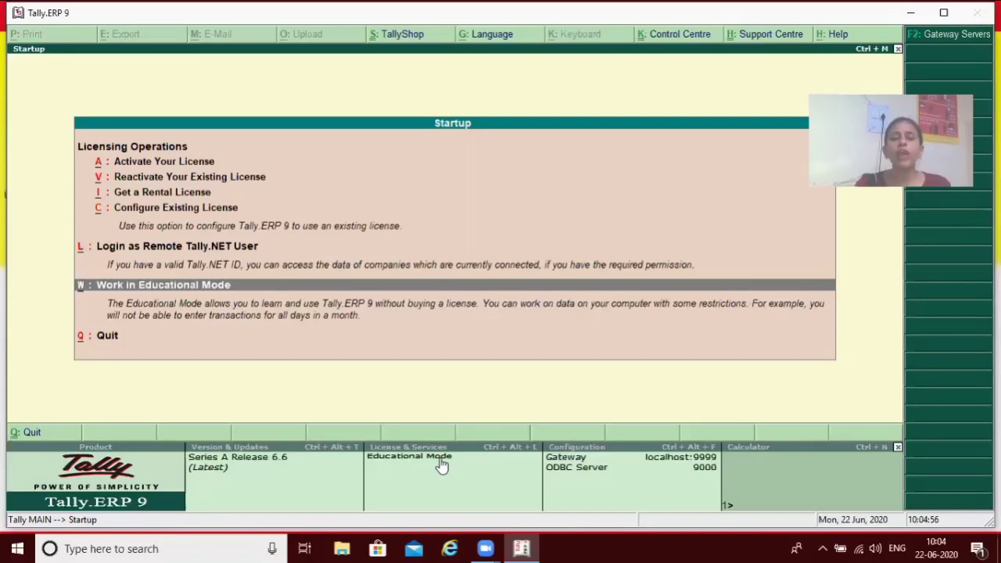
# Work in Educational Mode and load company Tally for the 1-4-2020 to 31-3-2021 period.
pyautogui.press('Return')
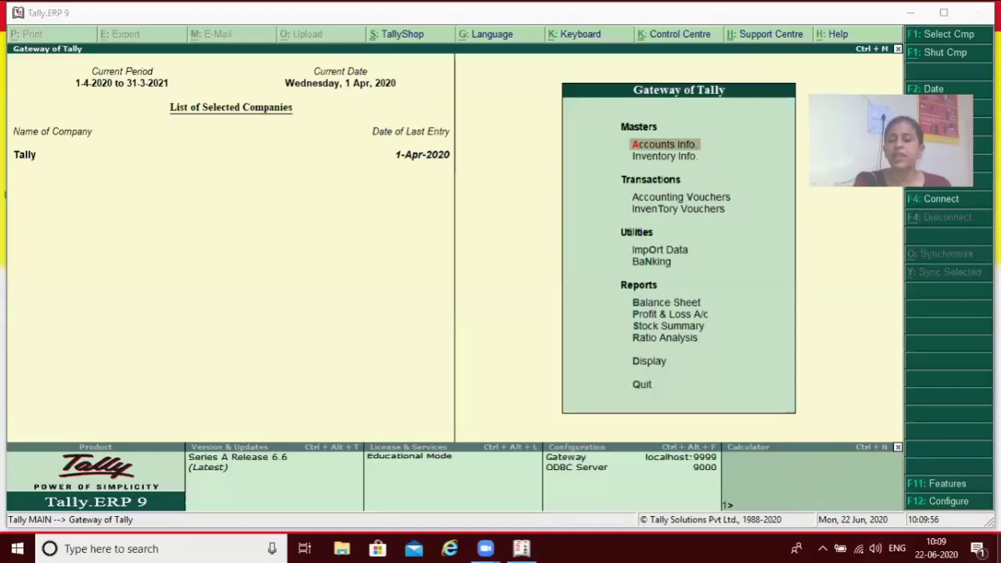
# Dismiss the Explorer window, enter 54656 and +56464 in Tally's calculator, then return to Gateway.
pyautogui.hotkey('alt', 'Tab')
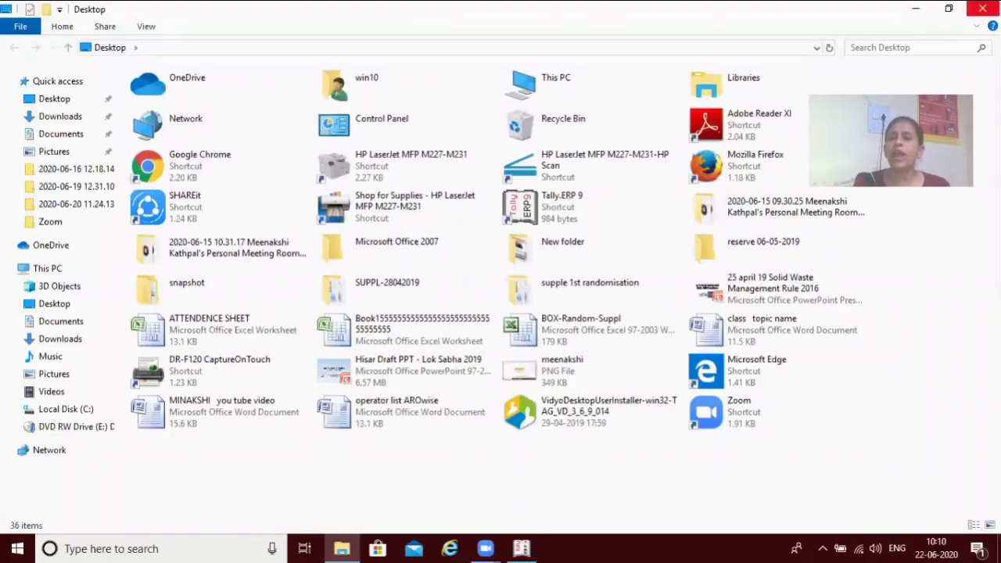
pyautogui.click(982, 9)
pyautogui.hotkey('ctrl', 'n')
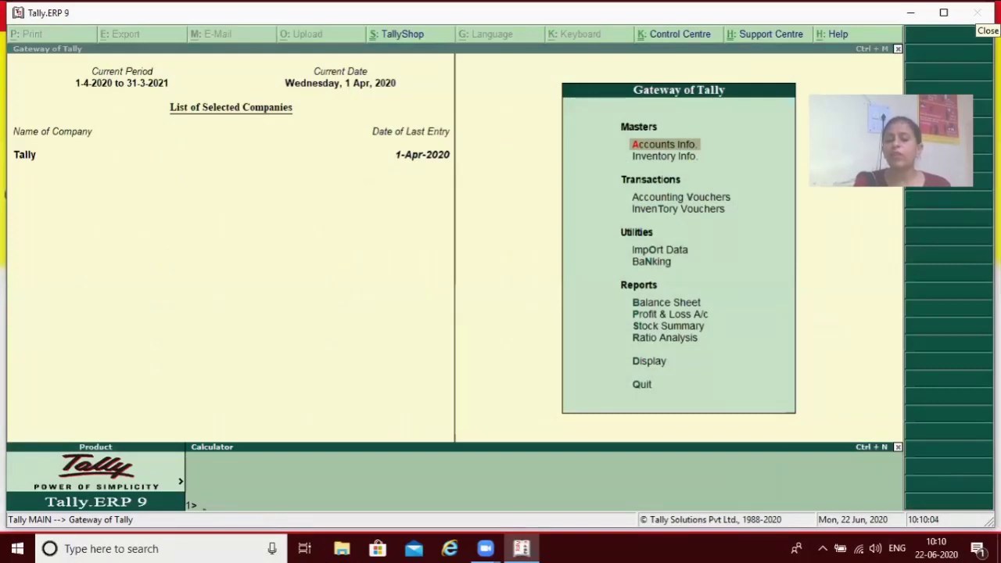
pyautogui.write('54656')
pyautogui.press('Return')
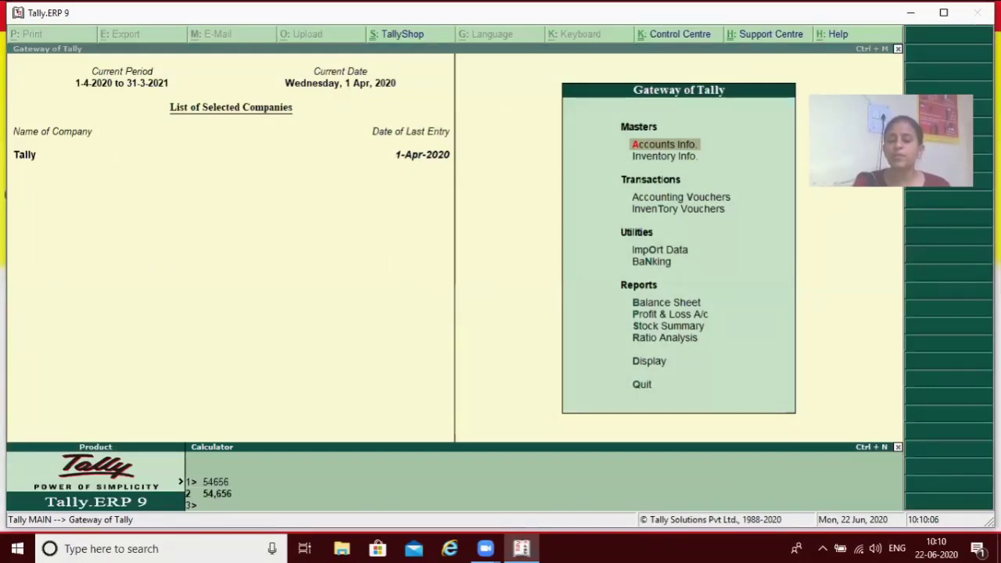
pyautogui.write('+56464')
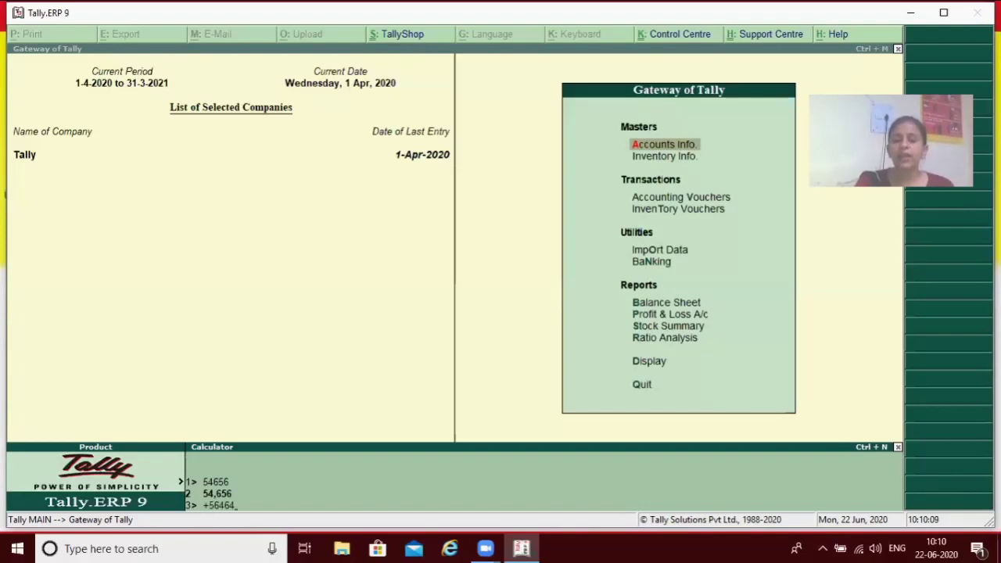
pyautogui.press('Return')
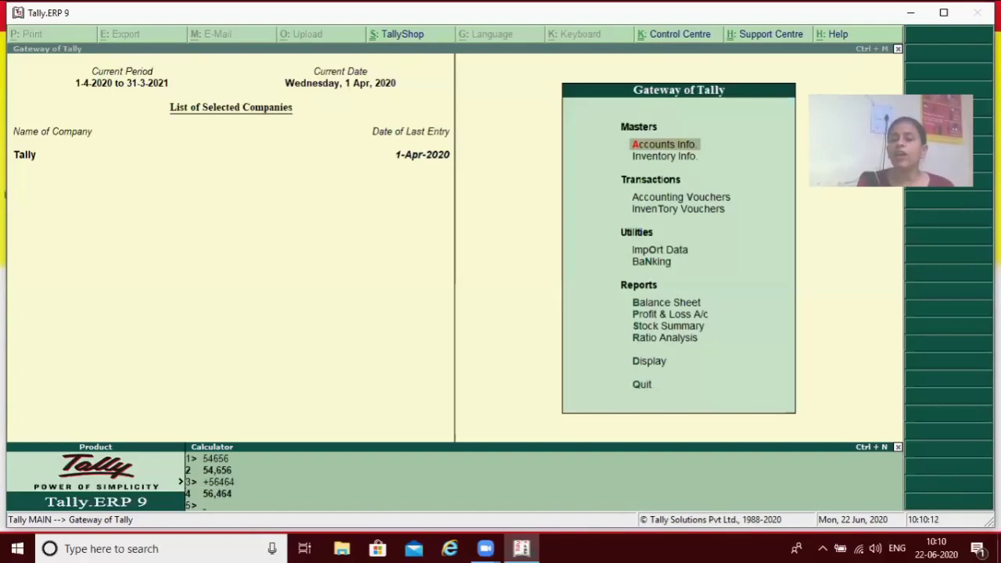
pyautogui.hotkey('ctrl', 'm')
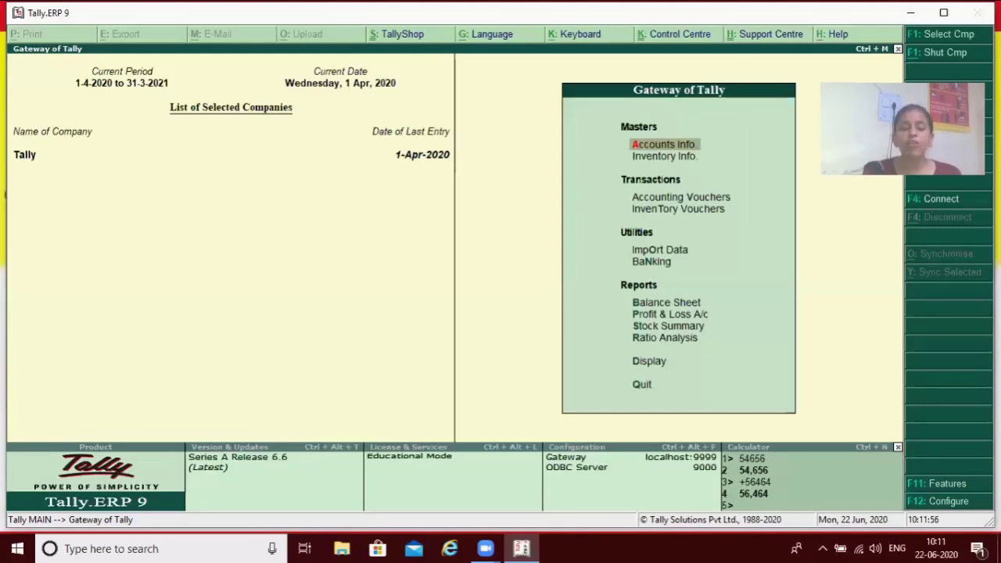
# Bring up the Company Info. menu with Alt+F3.
pyautogui.hotkey('alt', 'F3')
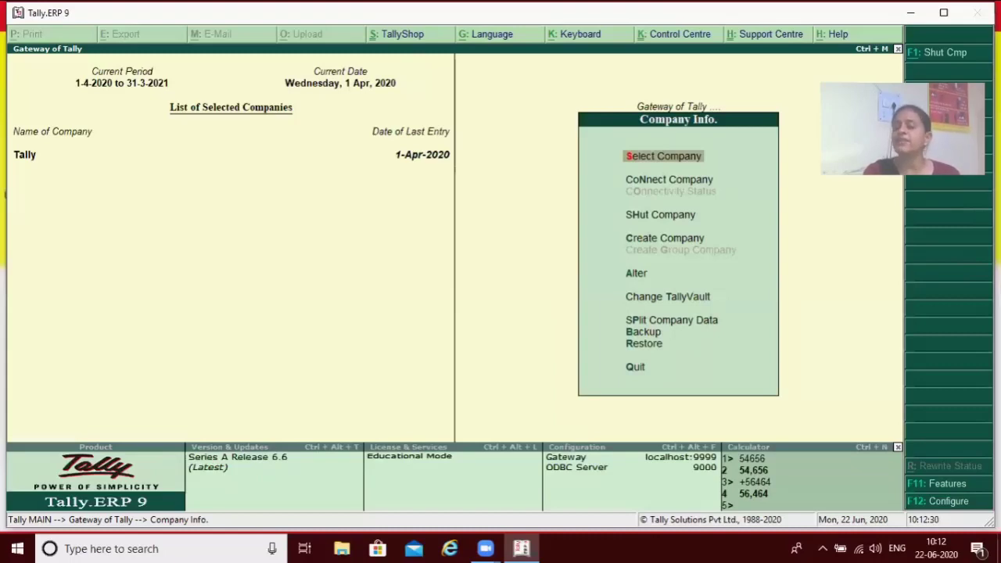
# Choose Create Company from the Company Info. menu.
pyautogui.press('Down')
pyautogui.press('Down')
pyautogui.press('Down')
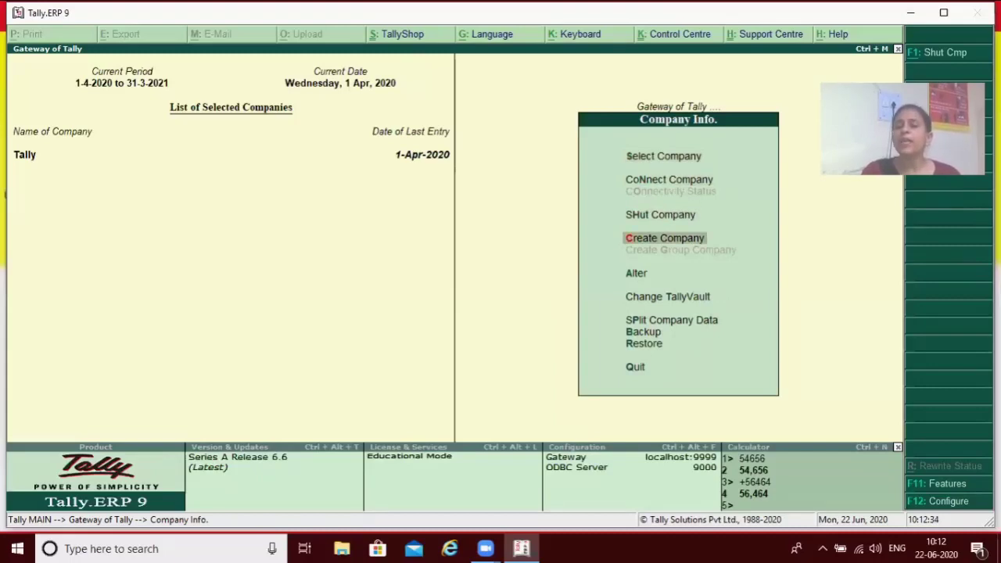
pyautogui.press('Return')
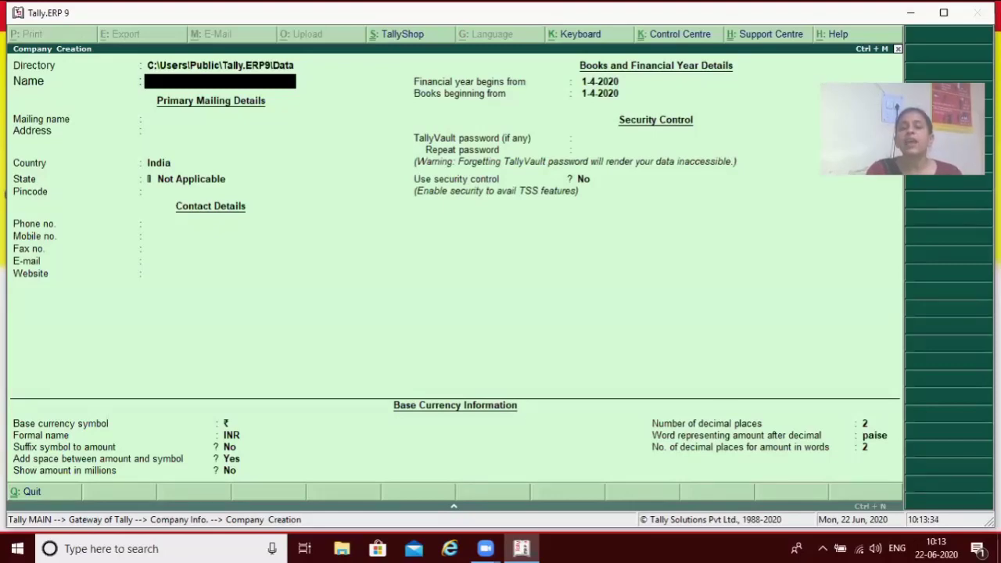
# Enter Rahul as company name, accept it as mailing name, and fill in the address.
pyautogui.write('Rahul')
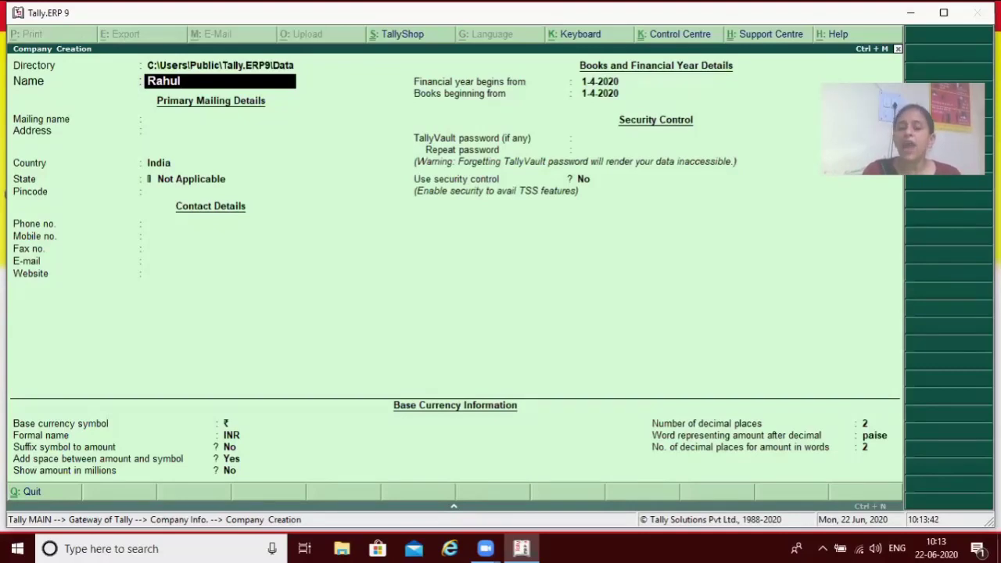
pyautogui.press('Return')
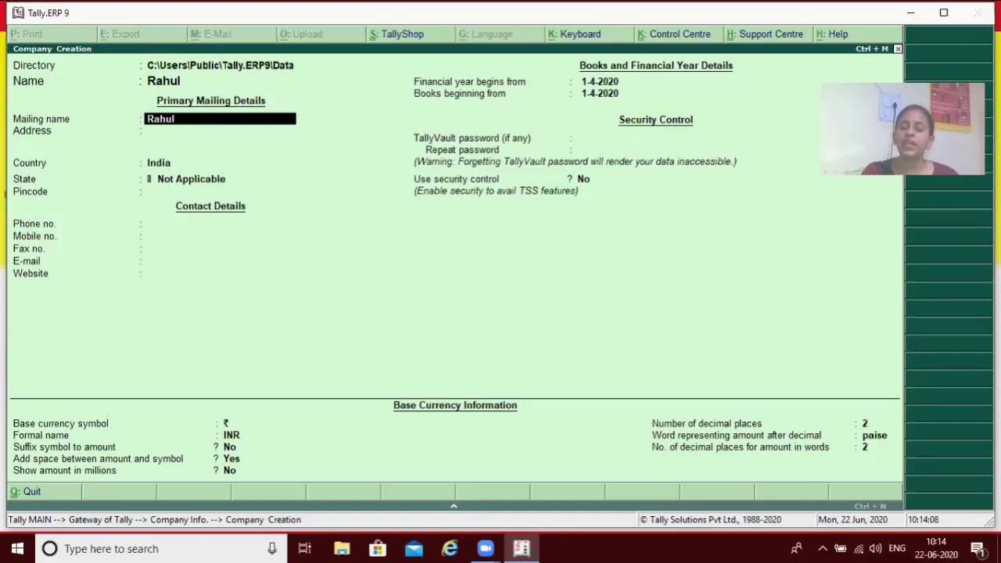
pyautogui.press('Return')
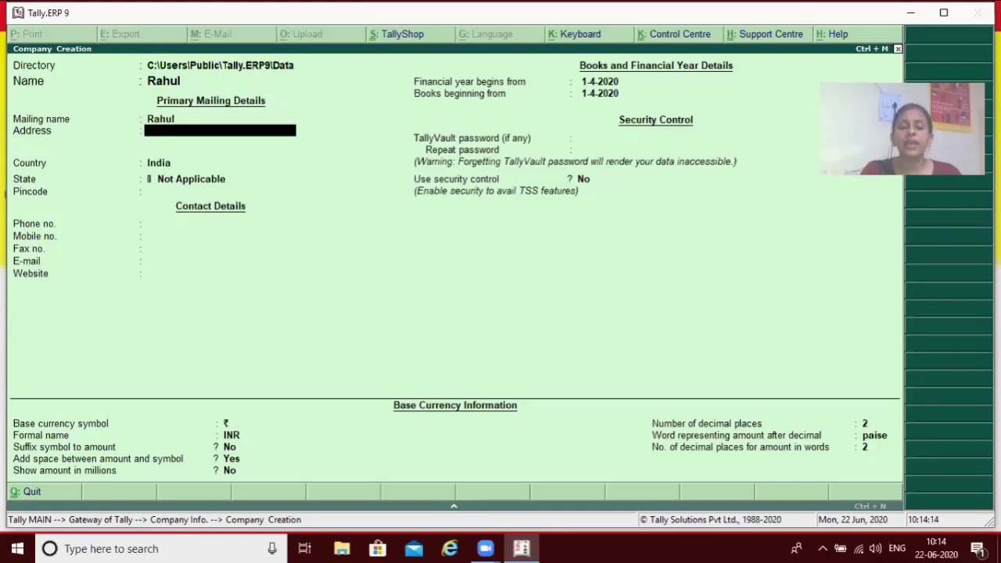
pyautogui.write('Hisar')
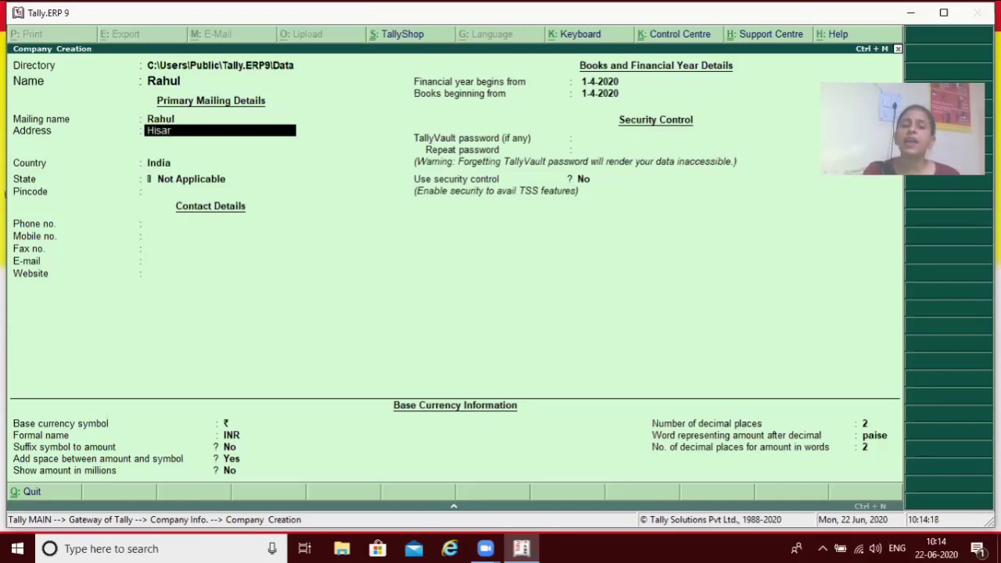
pyautogui.press('Return')
pyautogui.press('Return')
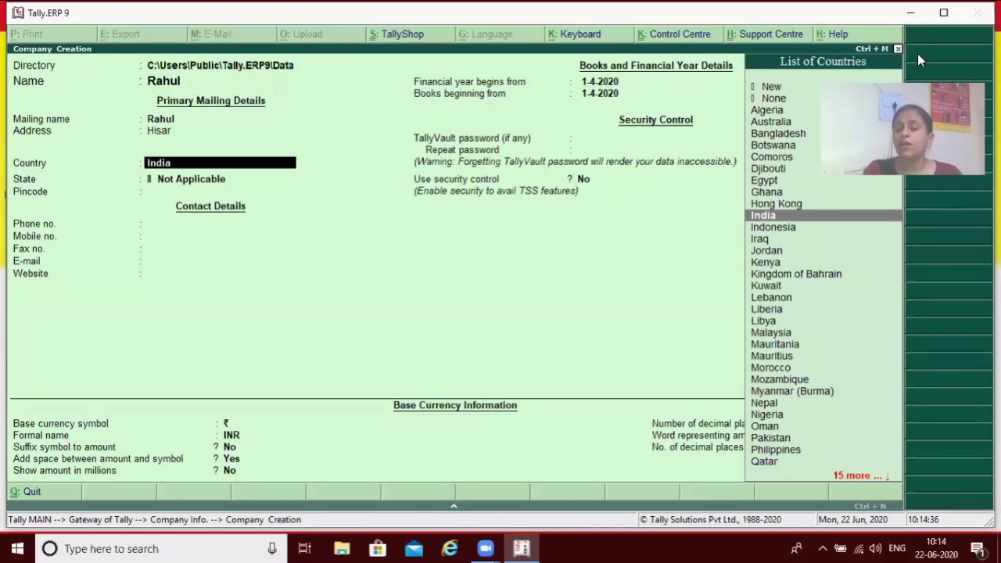
# Cycle the country through Hong Kong and Australia, finally settling on India.
pyautogui.press('Return')
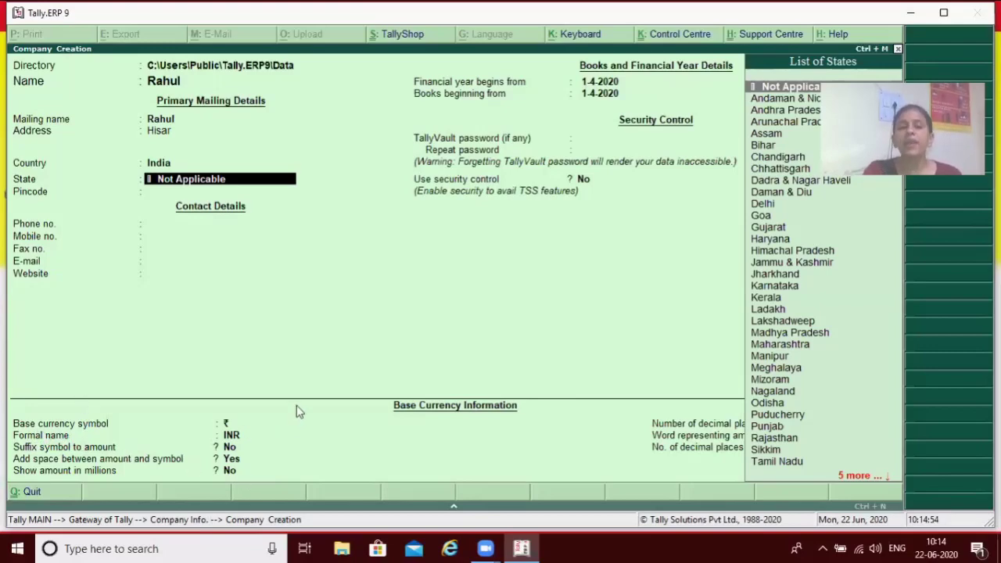
pyautogui.press('BackSpace')
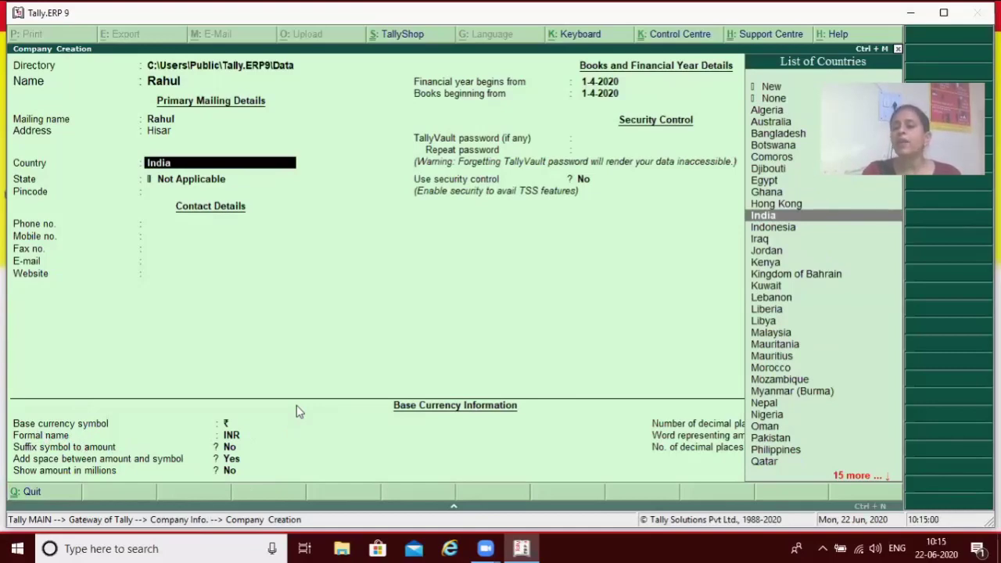
pyautogui.press('Up')
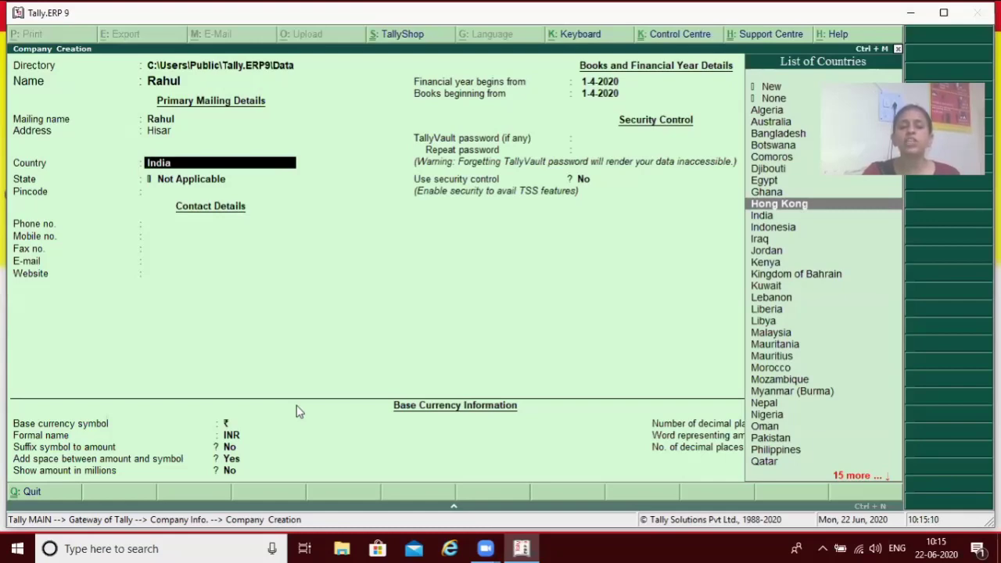
pyautogui.press('Return')
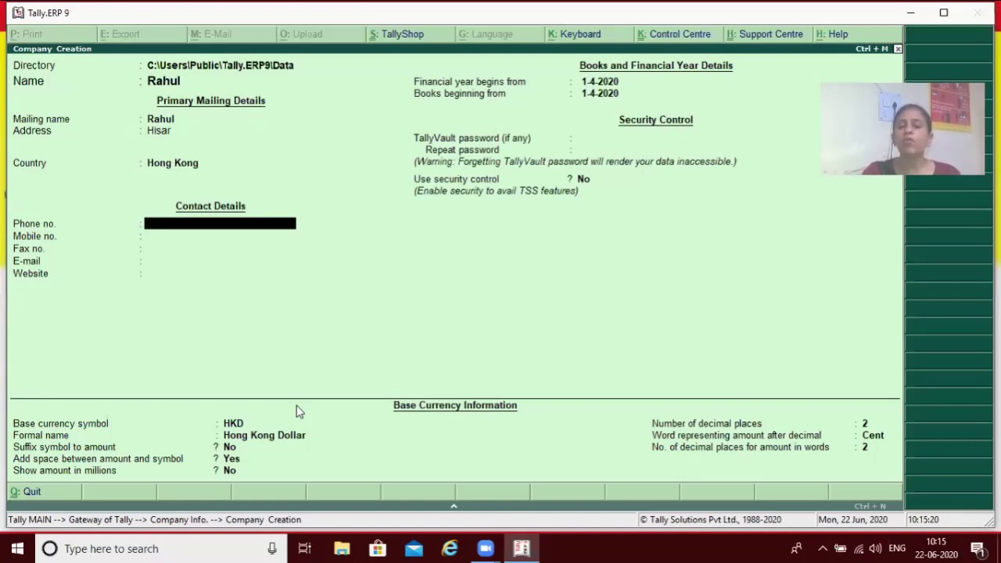
pyautogui.press('BackSpace')
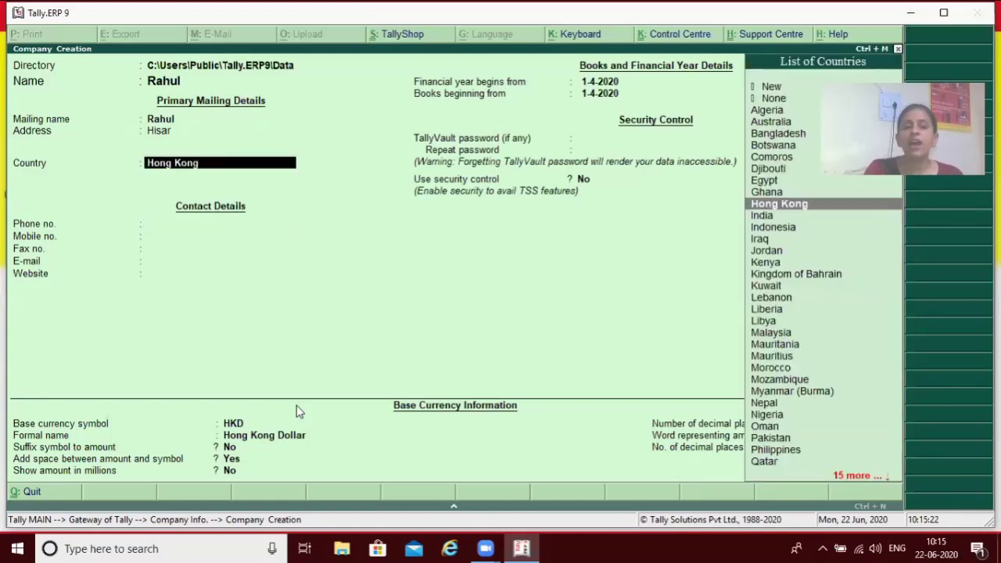
pyautogui.write('A')
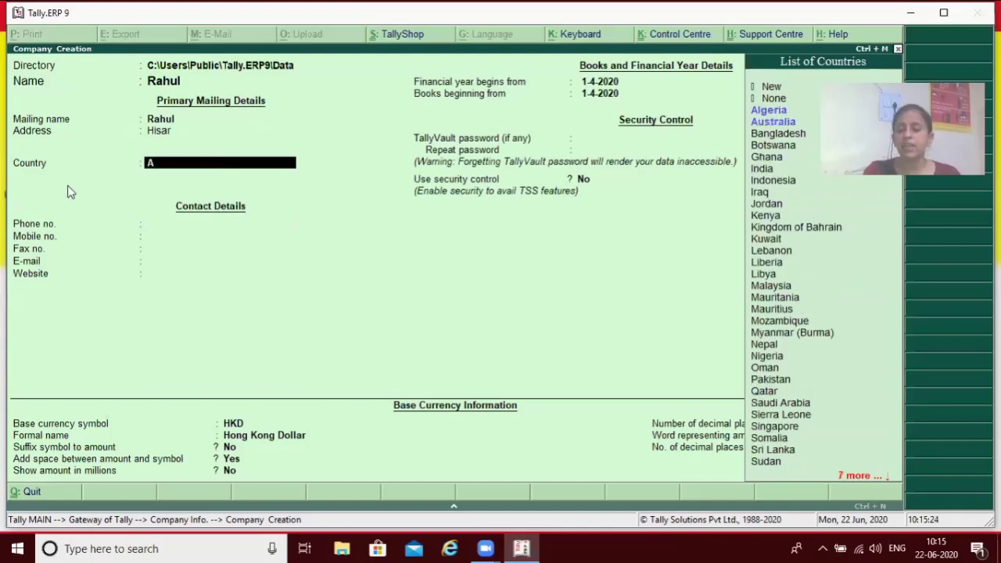
pyautogui.press('Down')
pyautogui.press('Return')
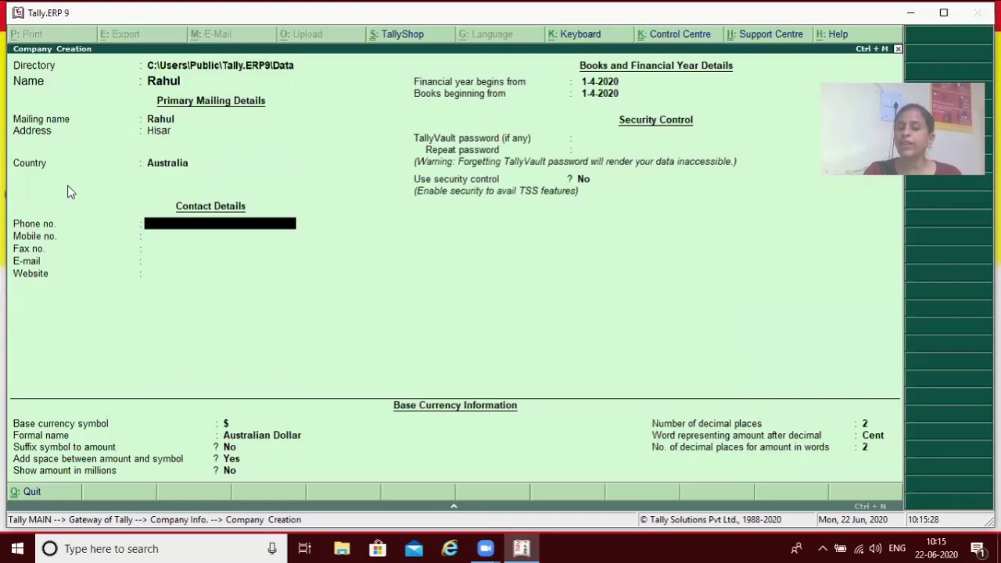
pyautogui.press('BackSpace')
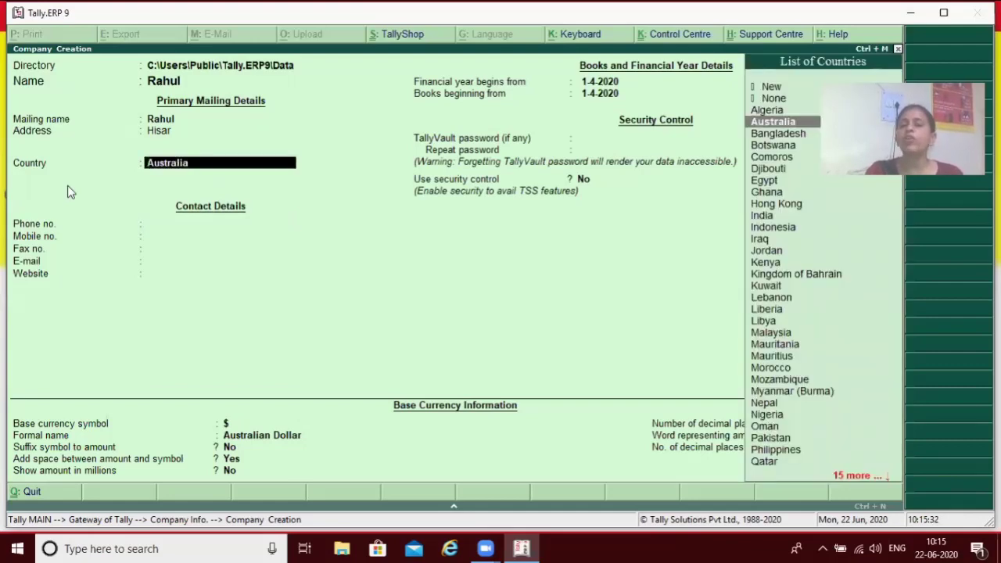
pyautogui.press('Down')
pyautogui.press('Down')
pyautogui.press('Down')
pyautogui.press('Down')
pyautogui.press('Down')
pyautogui.press('Down')
pyautogui.press('Down')
pyautogui.press('Down')
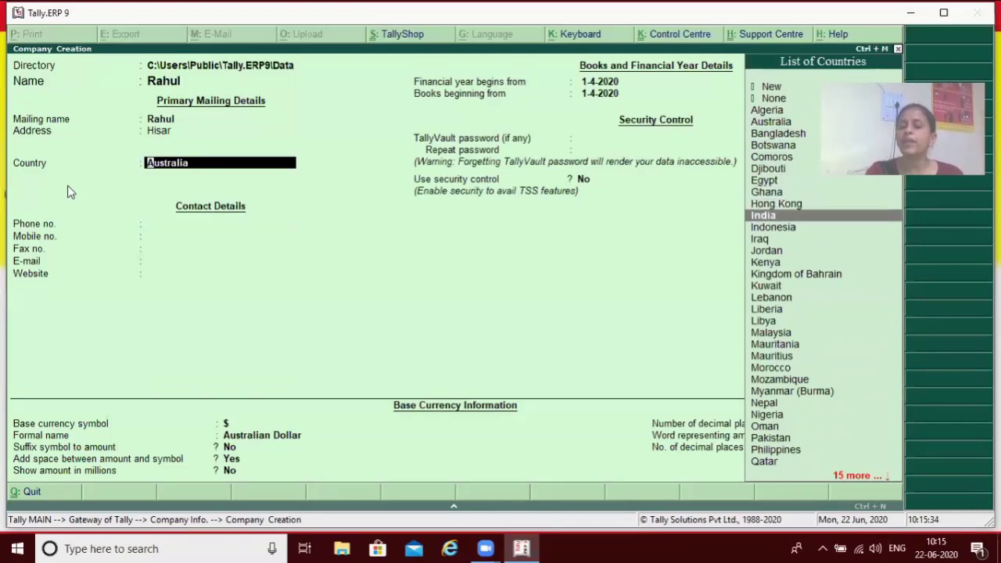
pyautogui.press('Return')
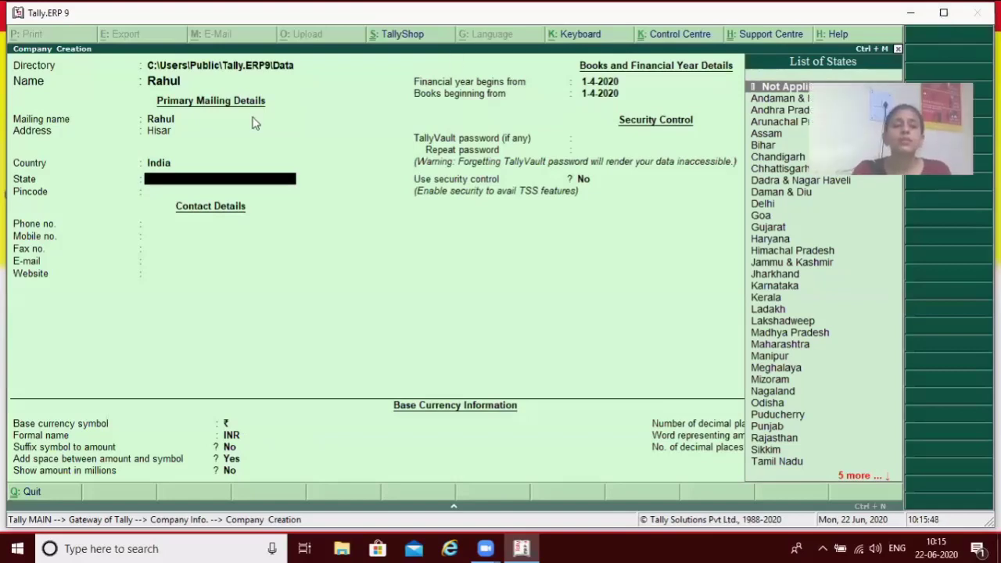
# Pick Haryana from the List of States.
pyautogui.write('H')
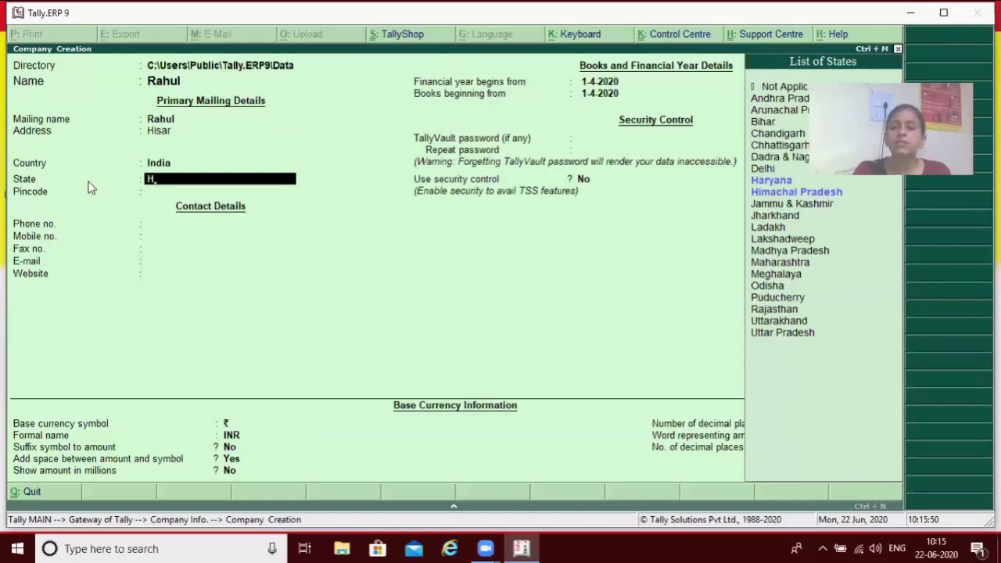
pyautogui.press('Down')
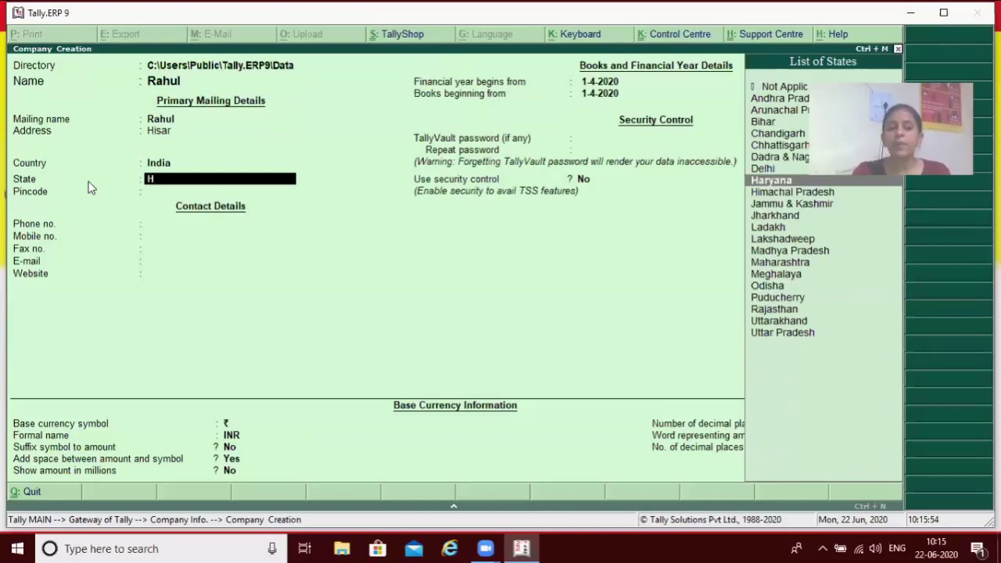
pyautogui.press('Return')
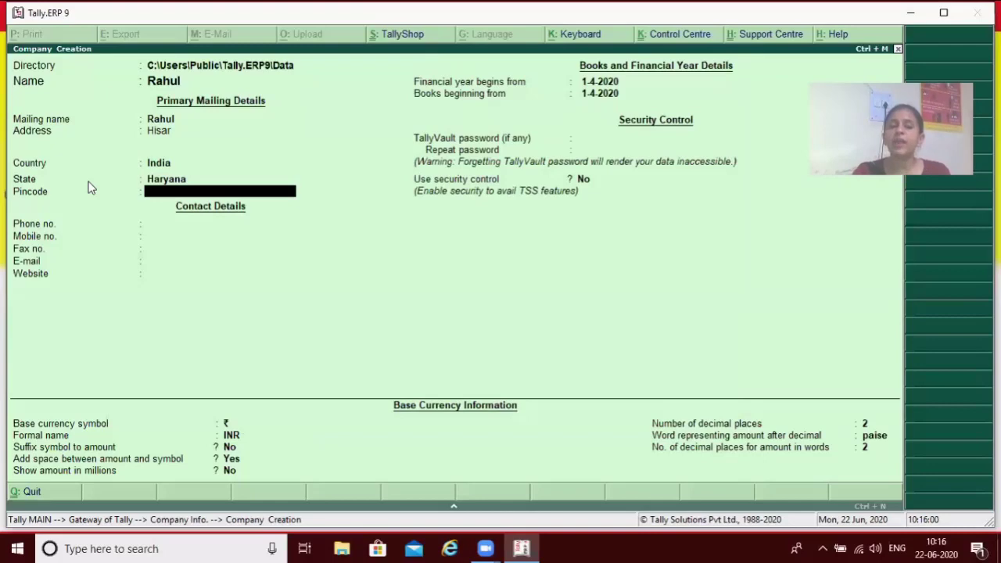
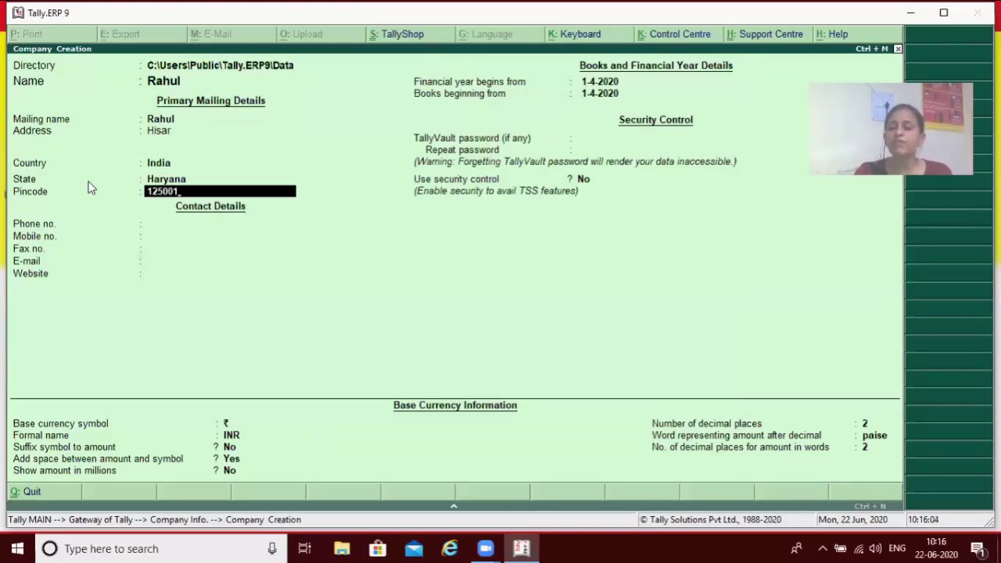
# Enter the company's pincode, phone number and mobile number.
pyautogui.press('Return')
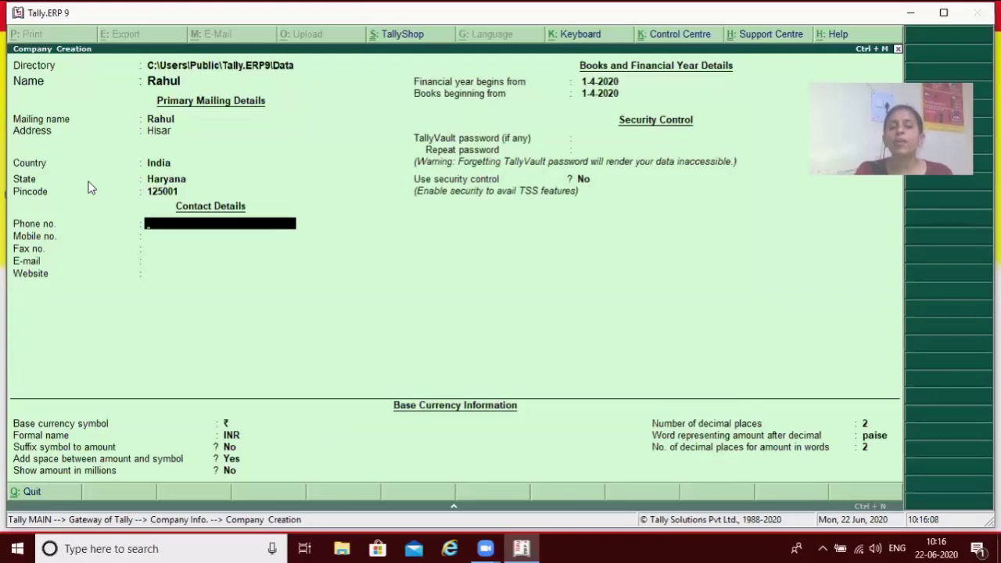
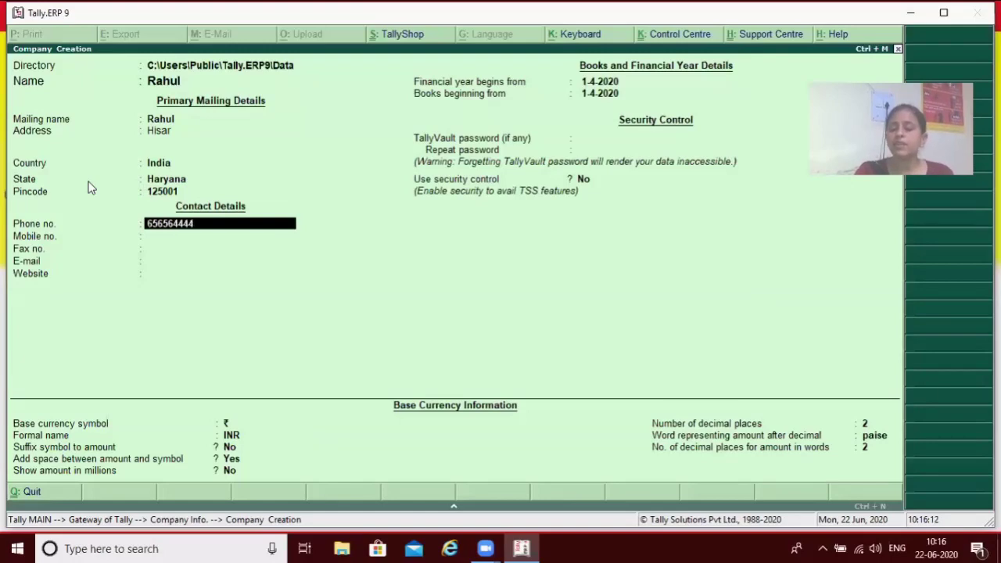
pyautogui.press('Return')
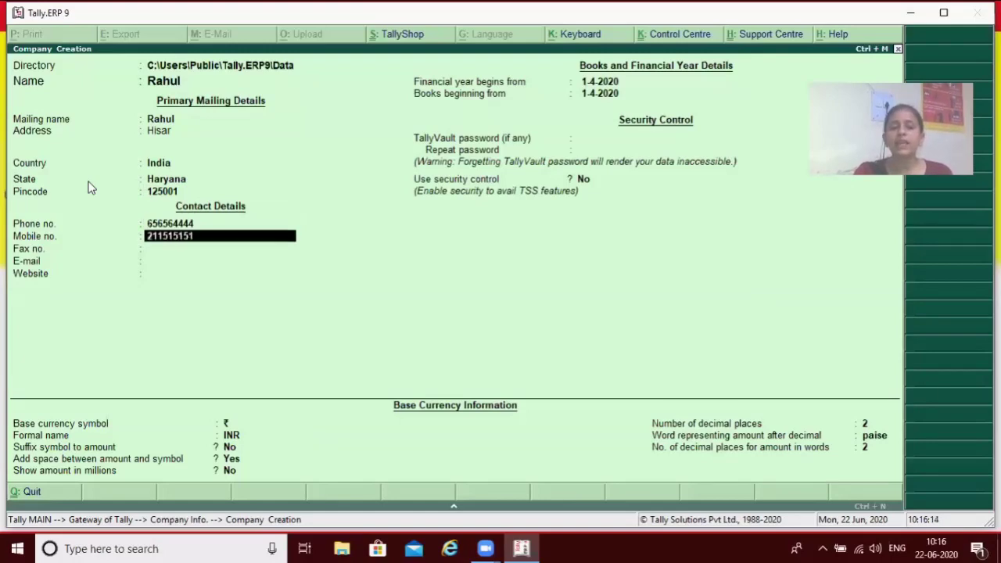
pyautogui.press('Return')
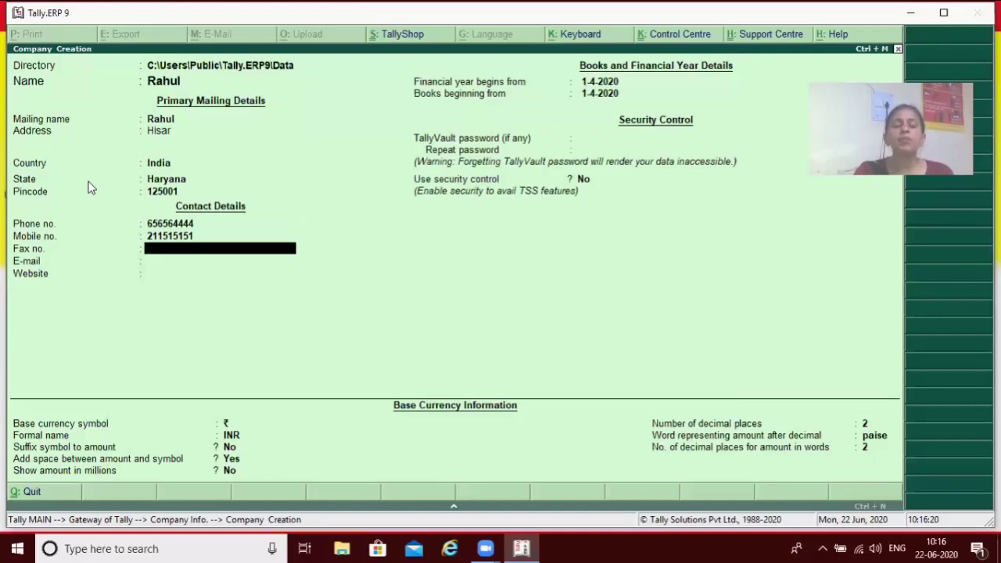
# Leave Fax blank, enter the company e-mail address, and skip Website.
pyautogui.press('Return')
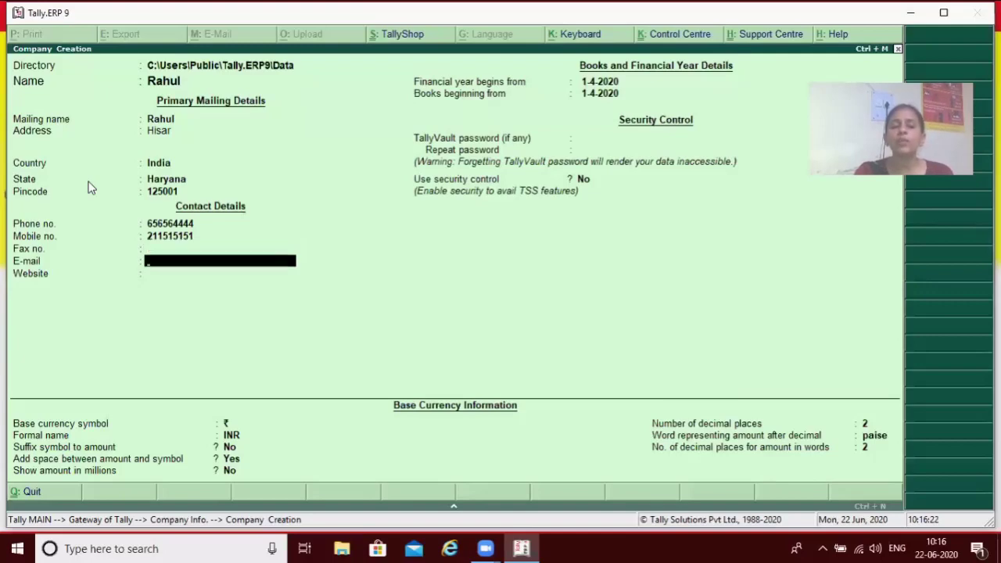
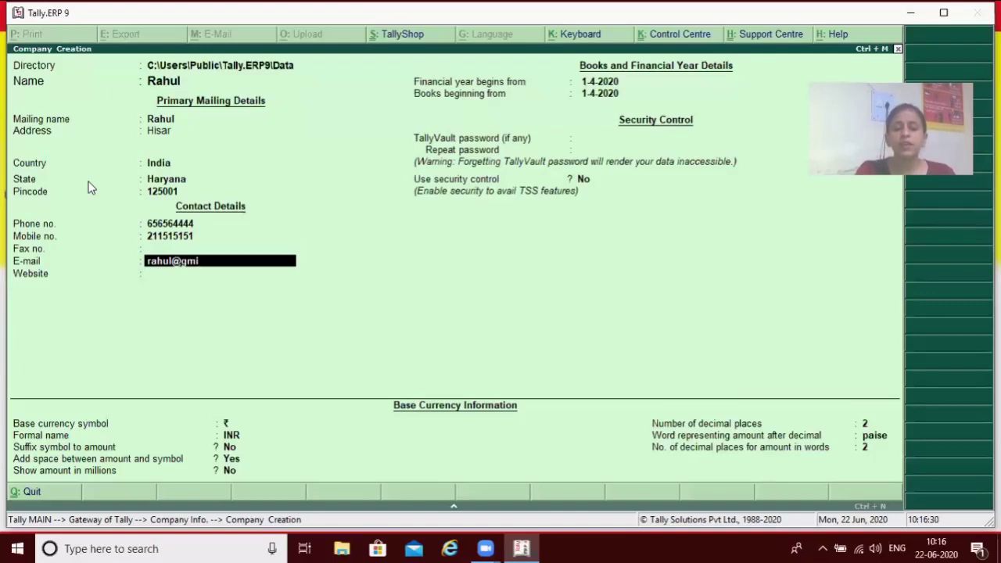
pyautogui.press('Return')
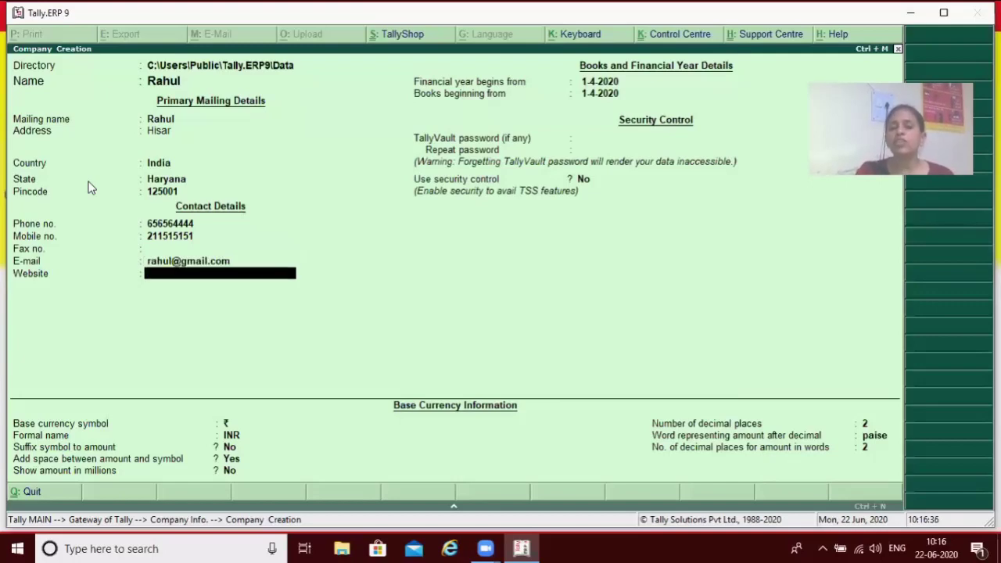
pyautogui.press('Return')
pyautogui.press('Up')
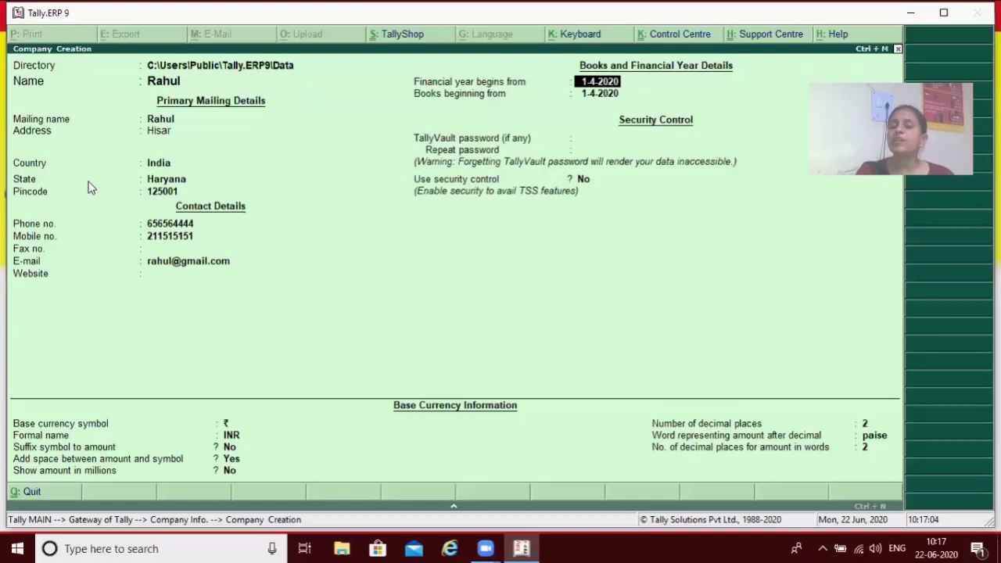
pyautogui.press('Return')
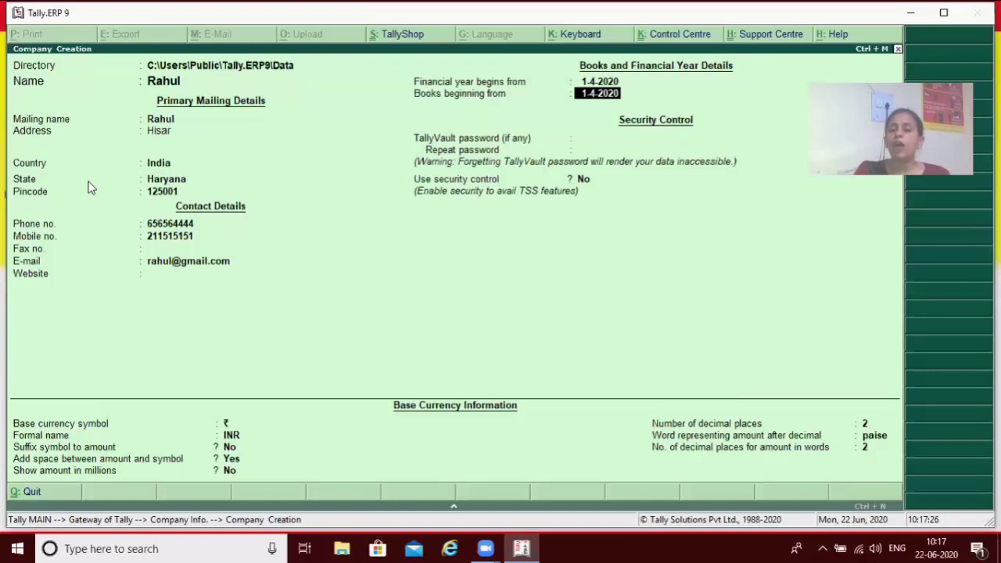
pyautogui.press('Return')
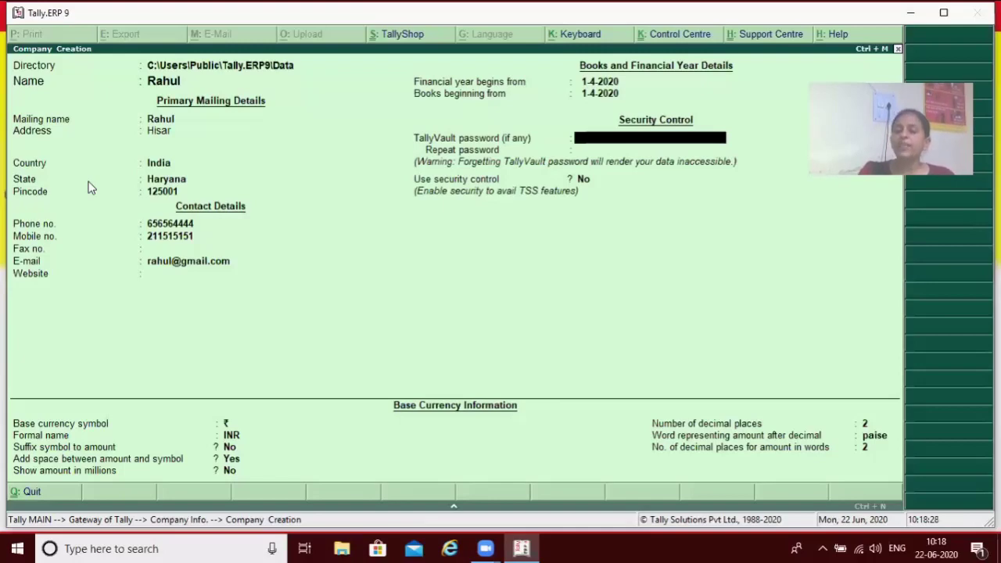
# Skip TallyVault, set security control to Yes with administrator name and password, audit features No.
pyautogui.press('Return')
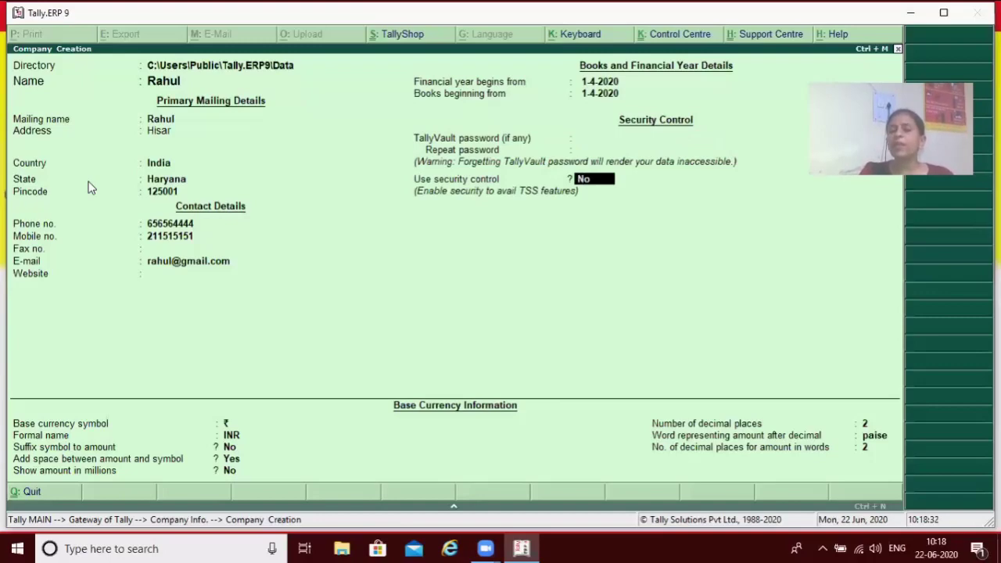
pyautogui.write('y')
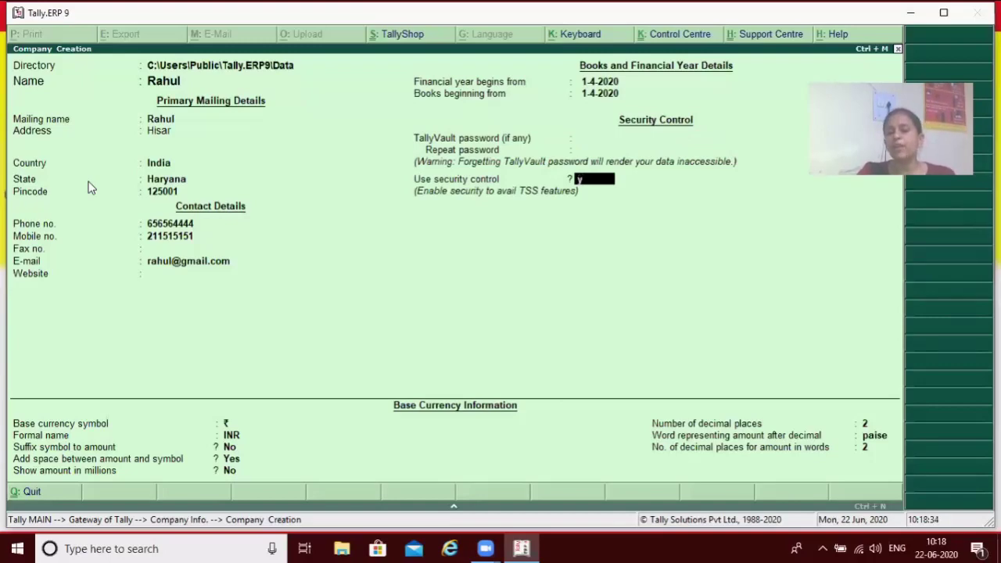
pyautogui.press('Return')
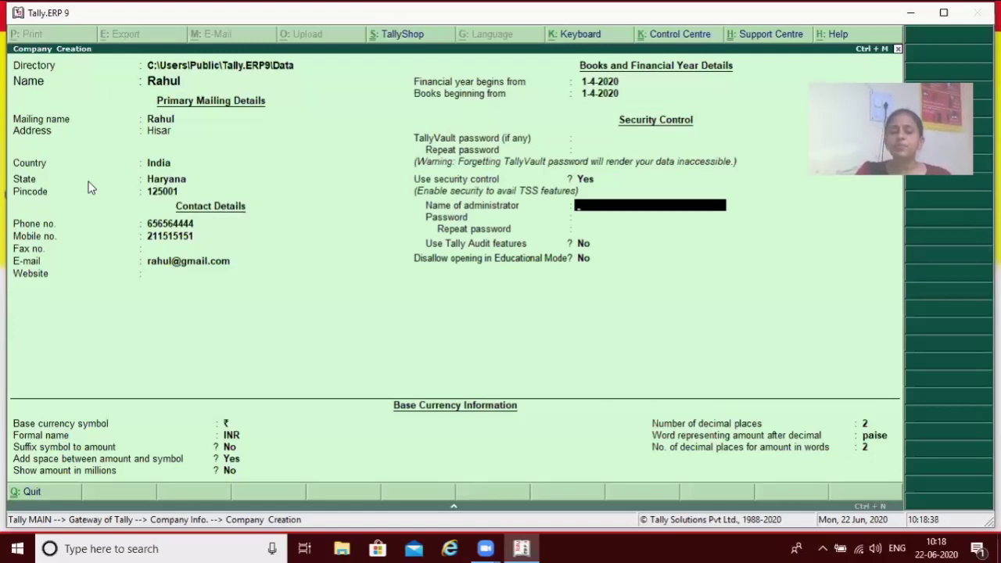
pyautogui.write('rahul')
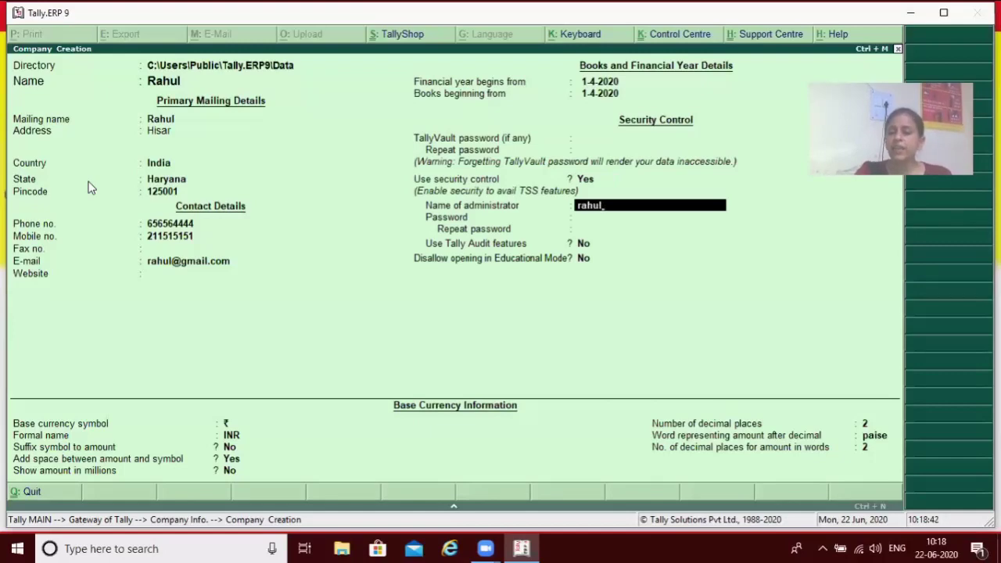
pyautogui.press('Return')
pyautogui.write('**')
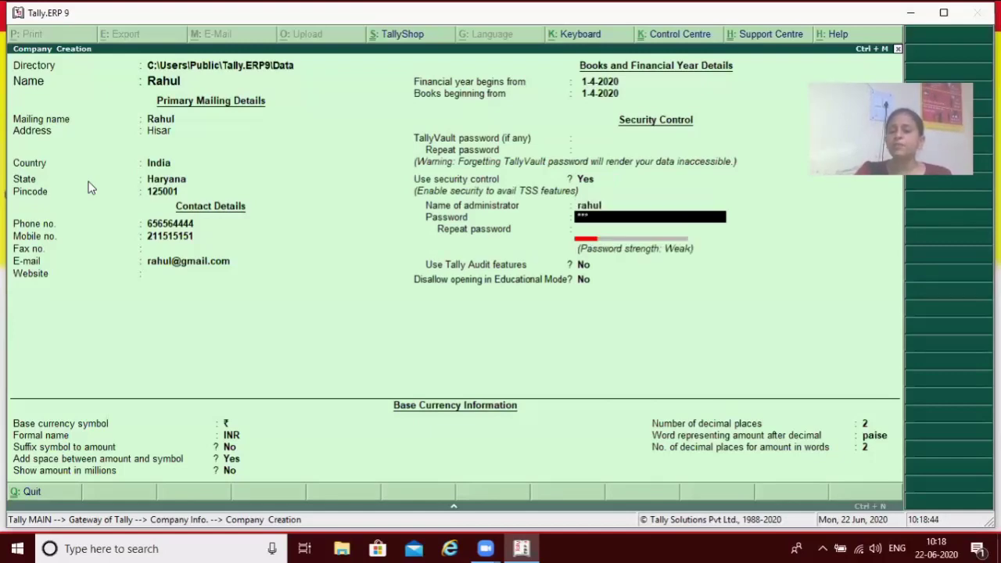
pyautogui.press('Return')
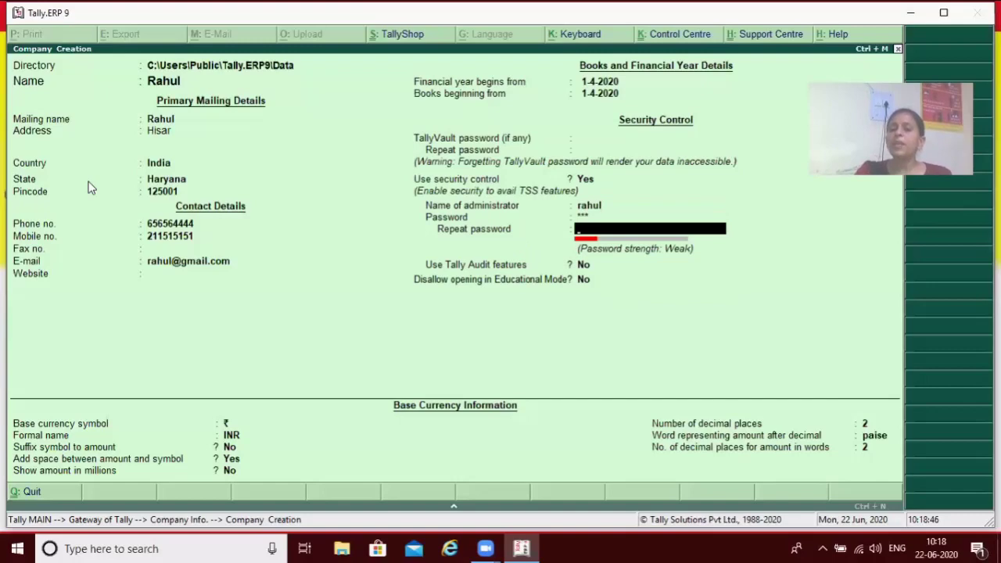
pyautogui.write('1')
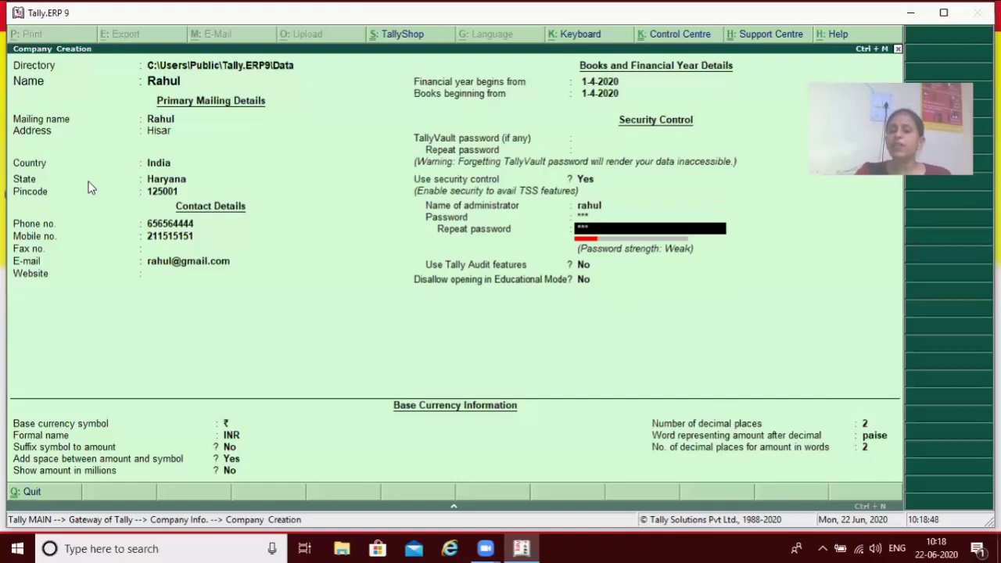
pyautogui.press('Return')
pyautogui.press('Return')
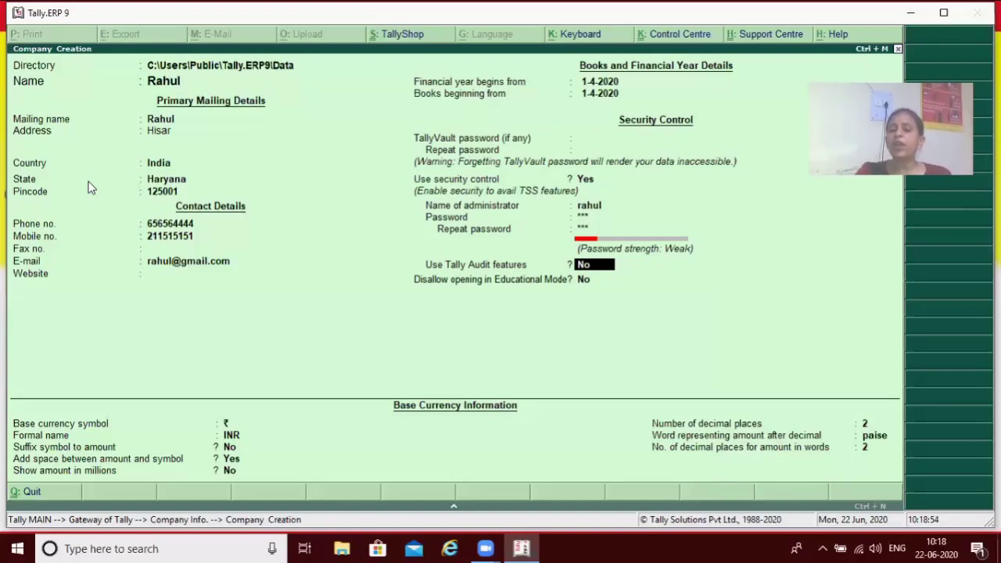
pyautogui.press('Return')
pyautogui.press('Return')
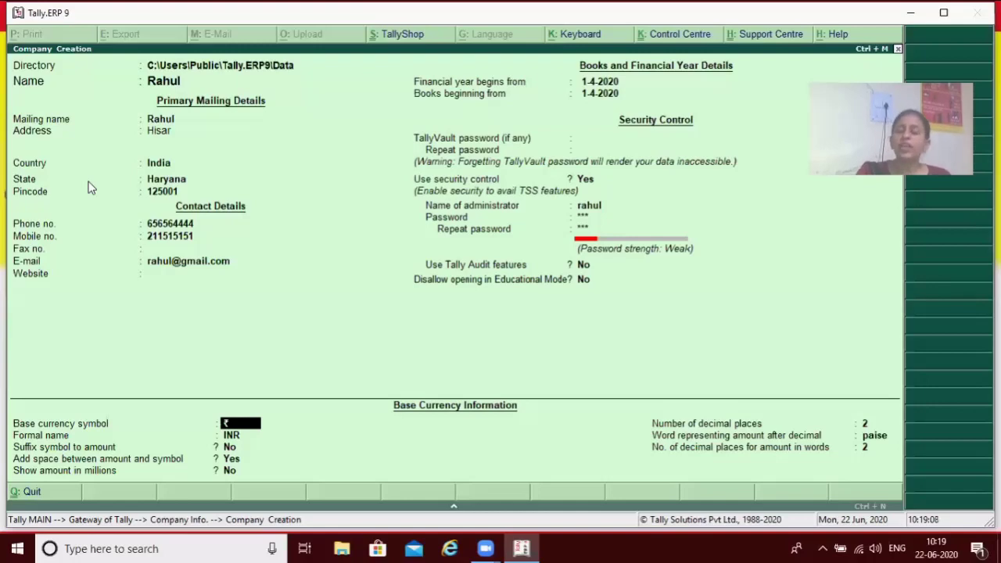
pyautogui.press('Return')
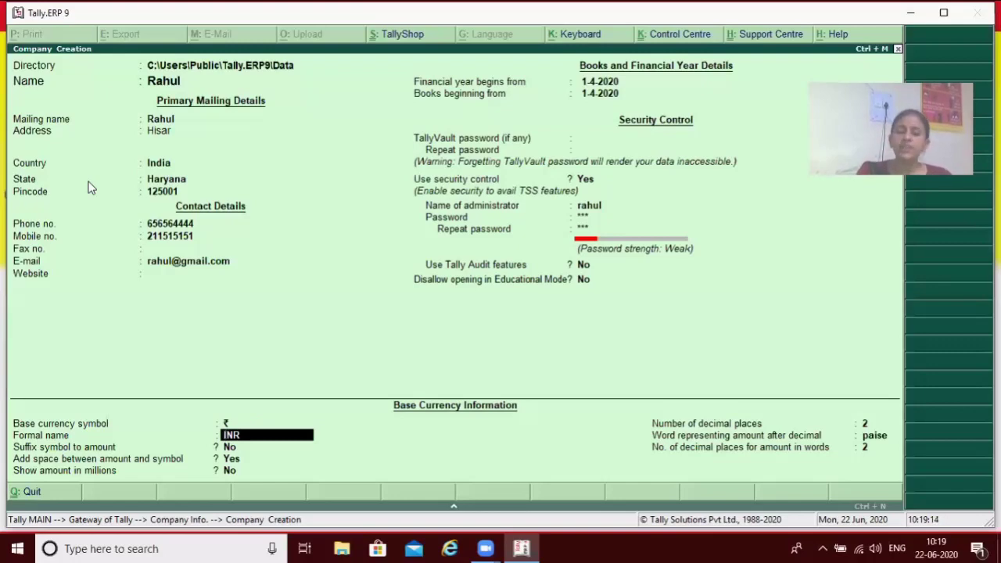
pyautogui.press('Return')
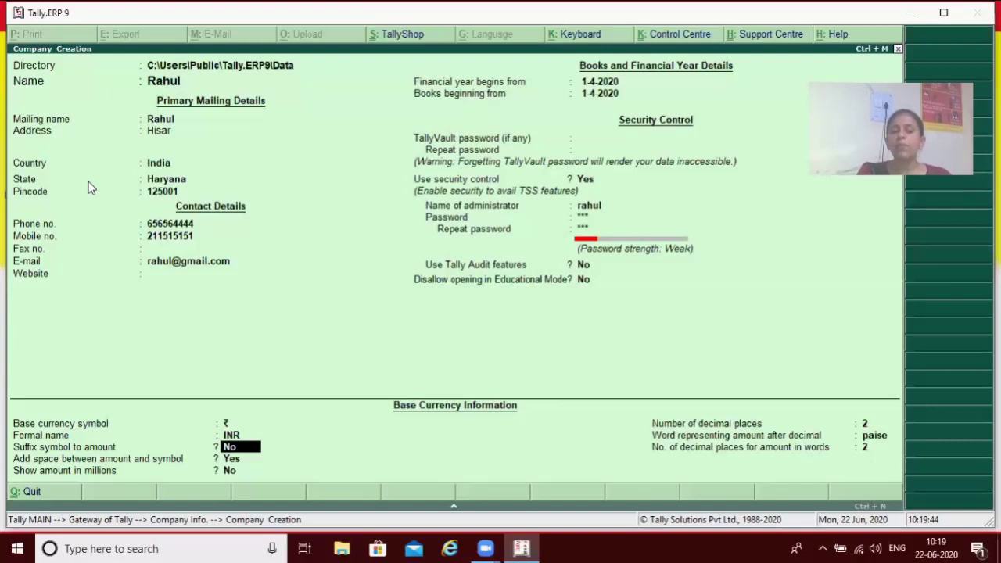
pyautogui.press('Return')
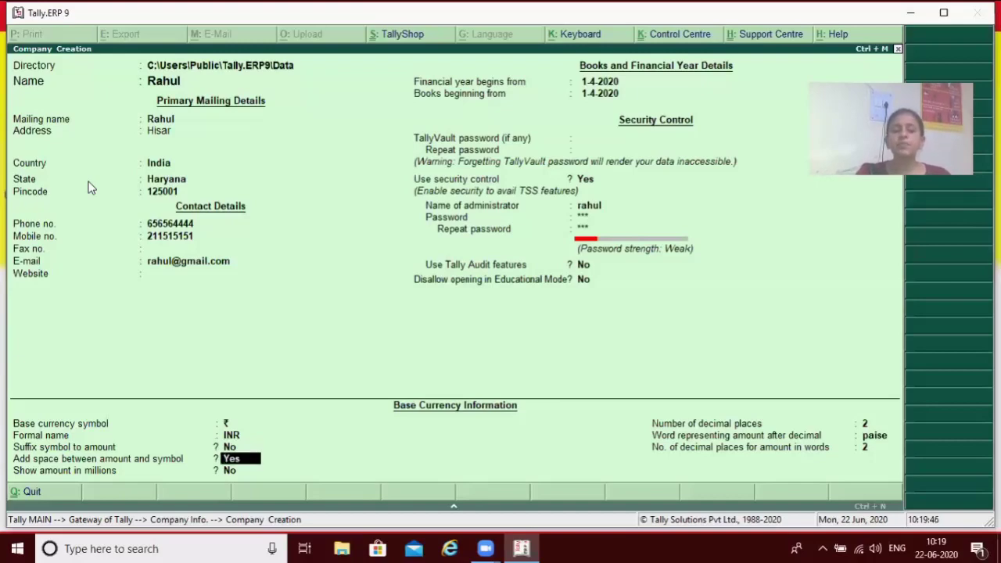
pyautogui.press('Return')
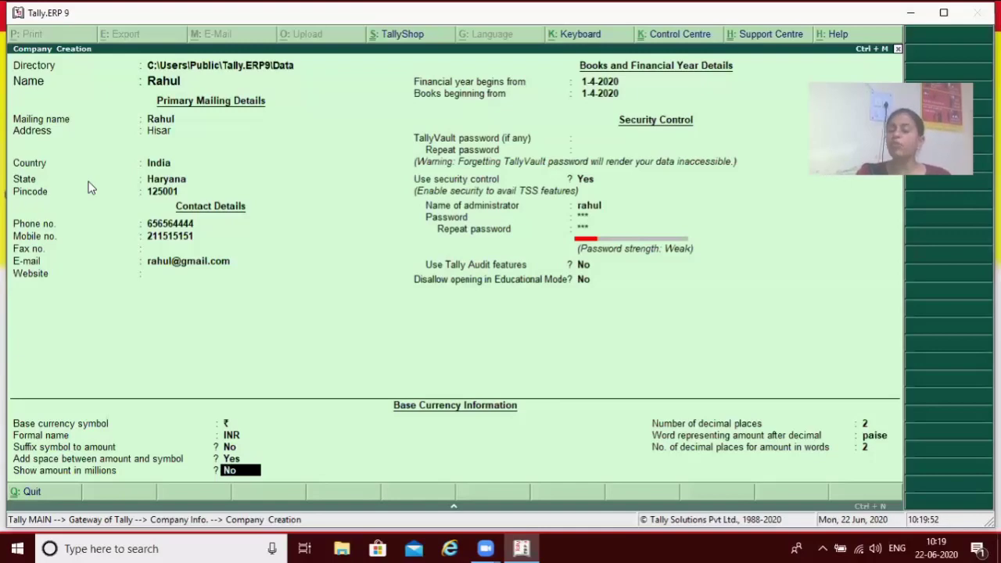
pyautogui.press('Return')
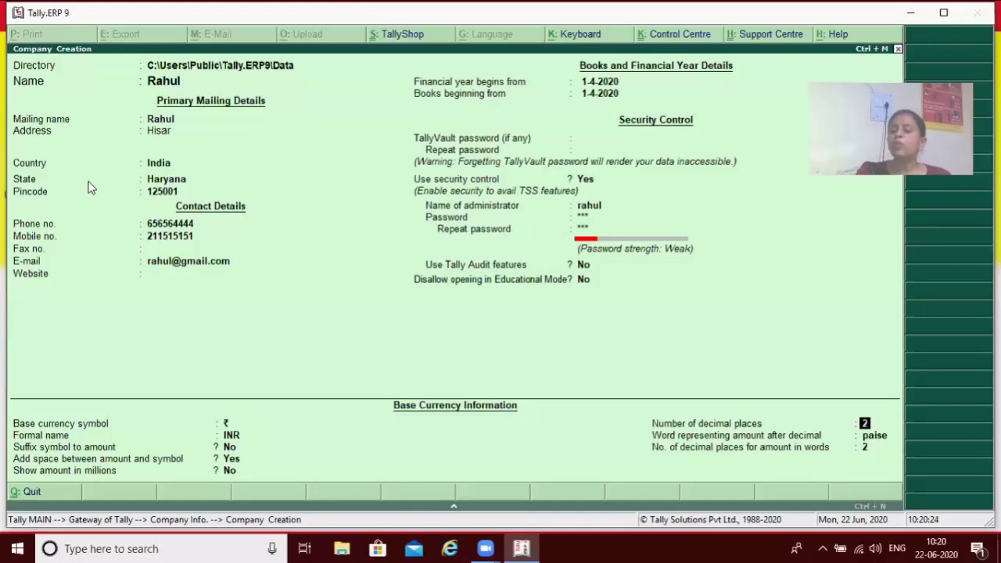
# Keep 2 decimal places and the default 'paise' setting to reach the Accept prompt.
pyautogui.press('Return')
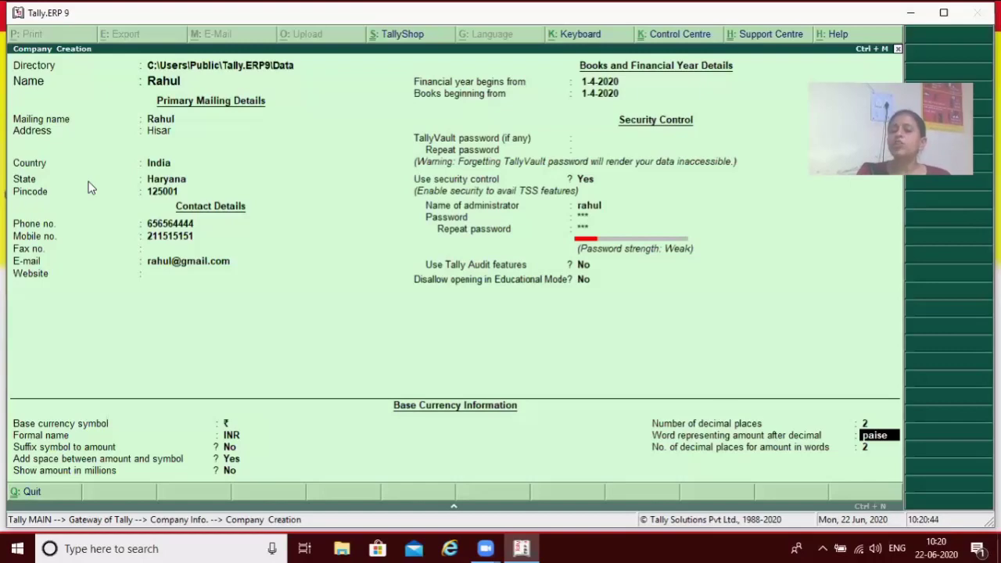
pyautogui.press('Return')
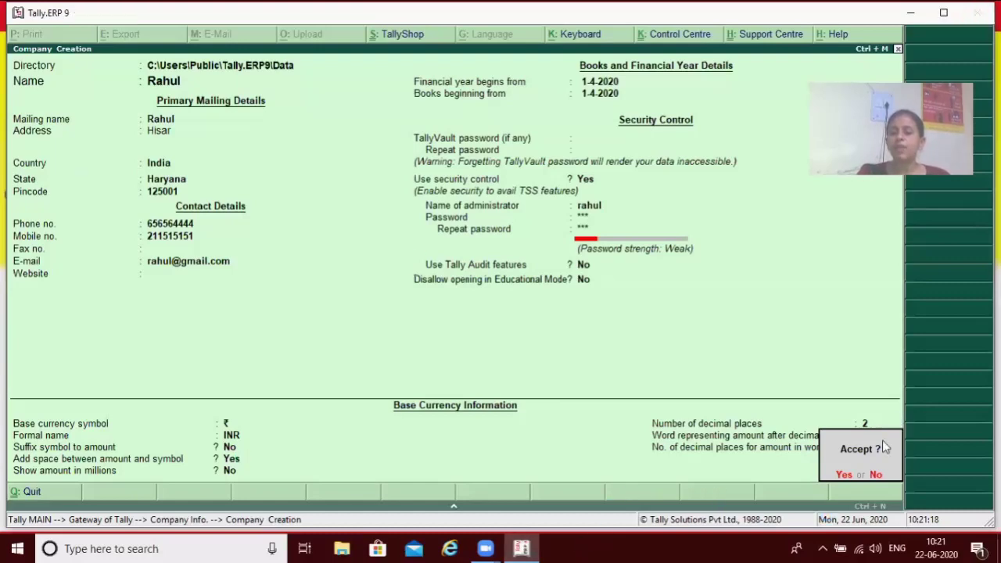
# Accept the Rahul company, log in with its user name, and highlight Shut Company.
pyautogui.click(843, 474)
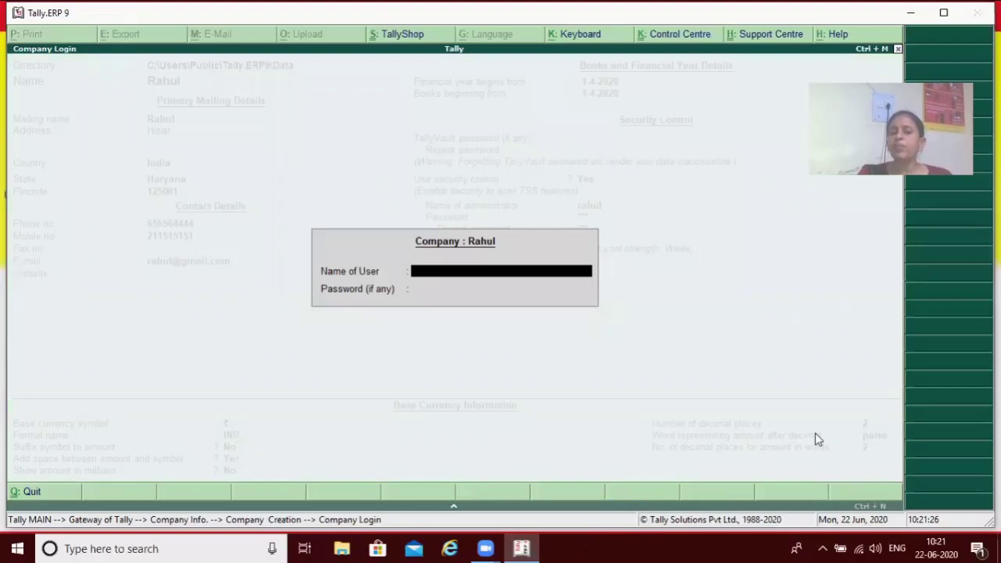
pyautogui.write('rahul')
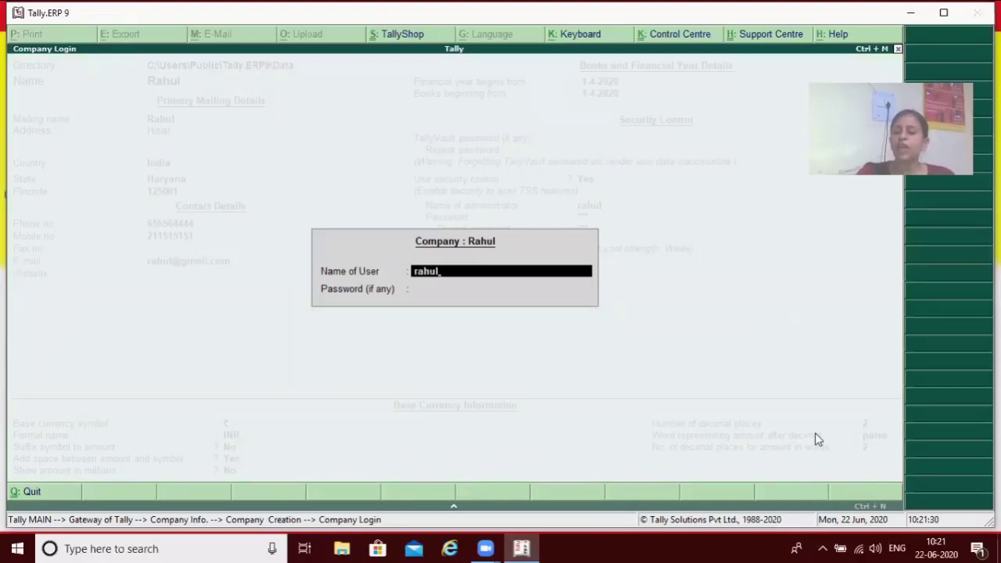
pyautogui.press('Return')
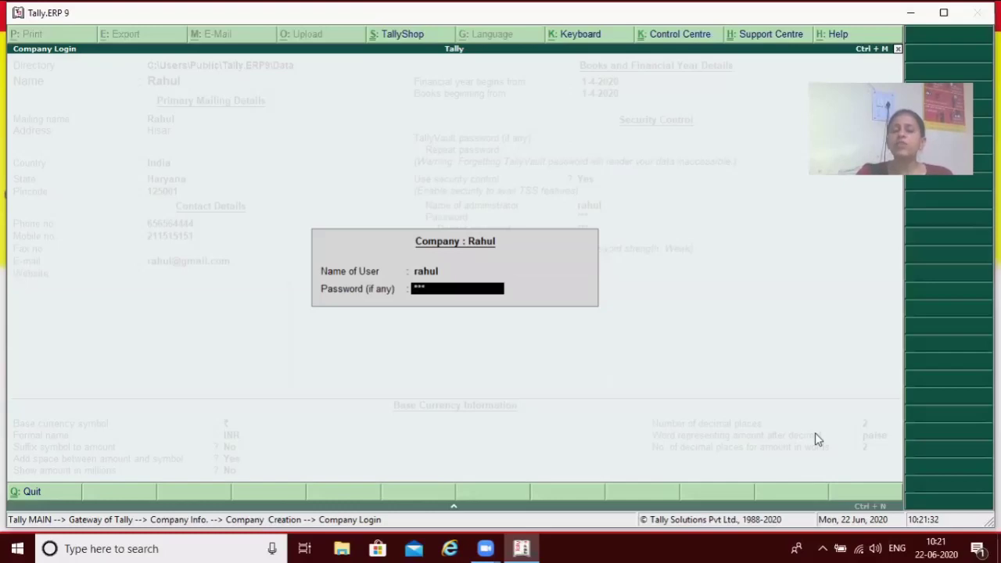
pyautogui.press('Return')
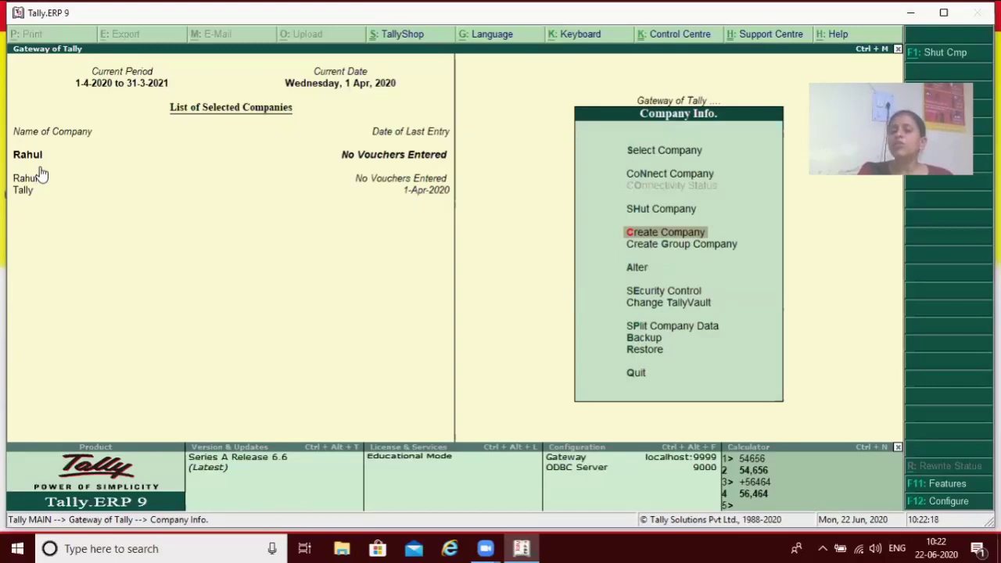
pyautogui.press('Up')
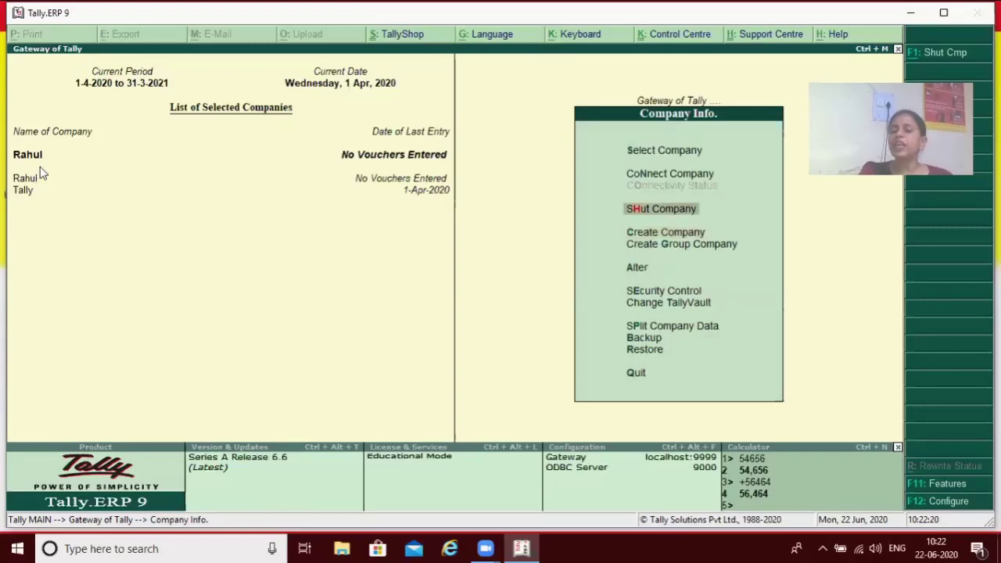
# Shut the Tally company from the List of Companies, leaving only Rahul loaded.
pyautogui.press('Return')
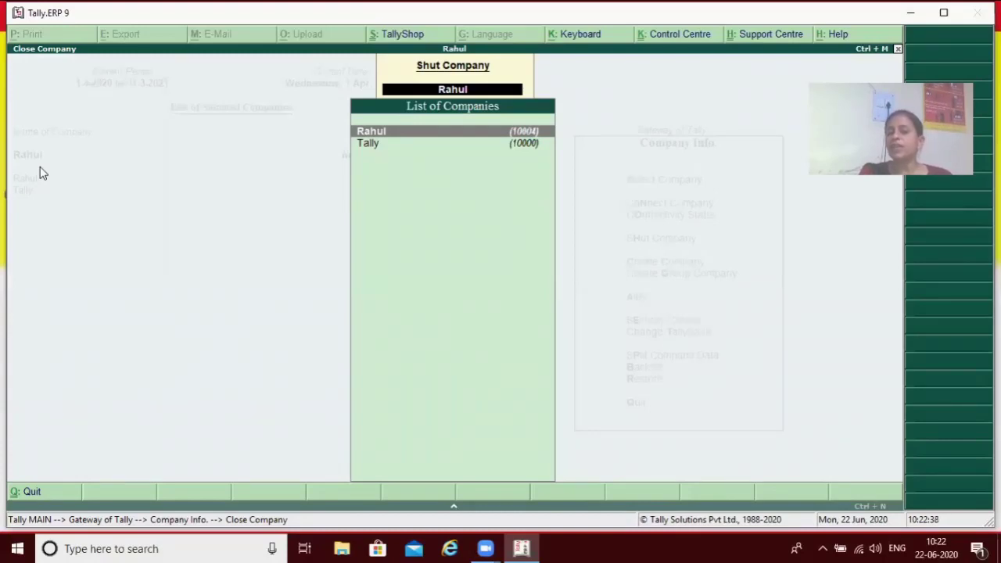
pyautogui.press('Down')
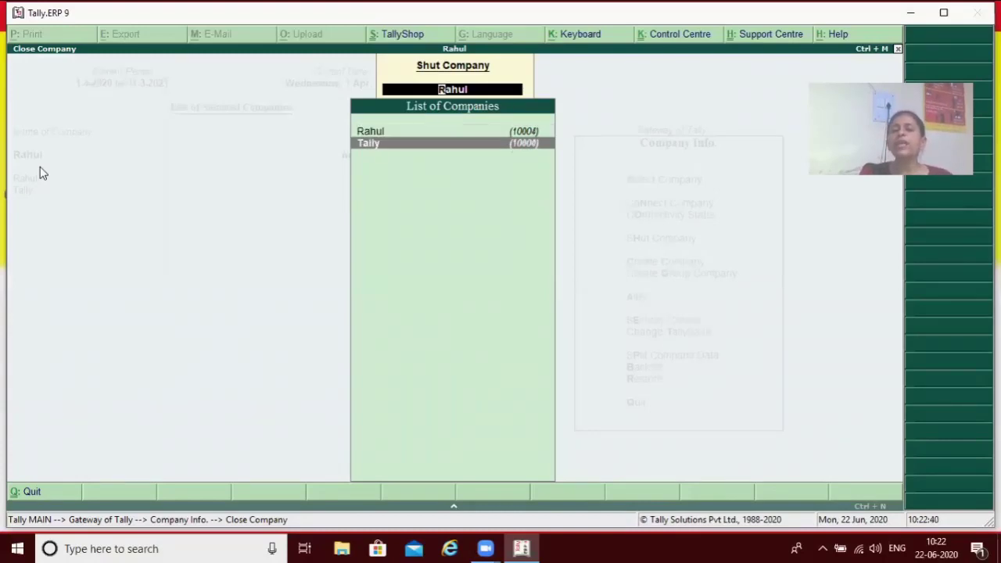
pyautogui.press('Return')
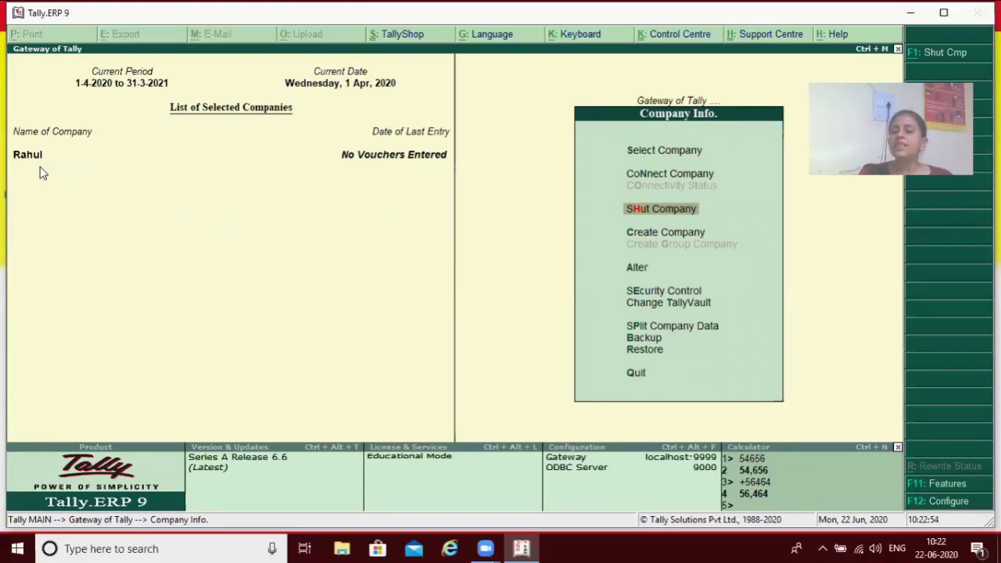
# Leave Company Info. and quit Tally.ERP 9, answering Yes to Quit.
pyautogui.press('Escape')
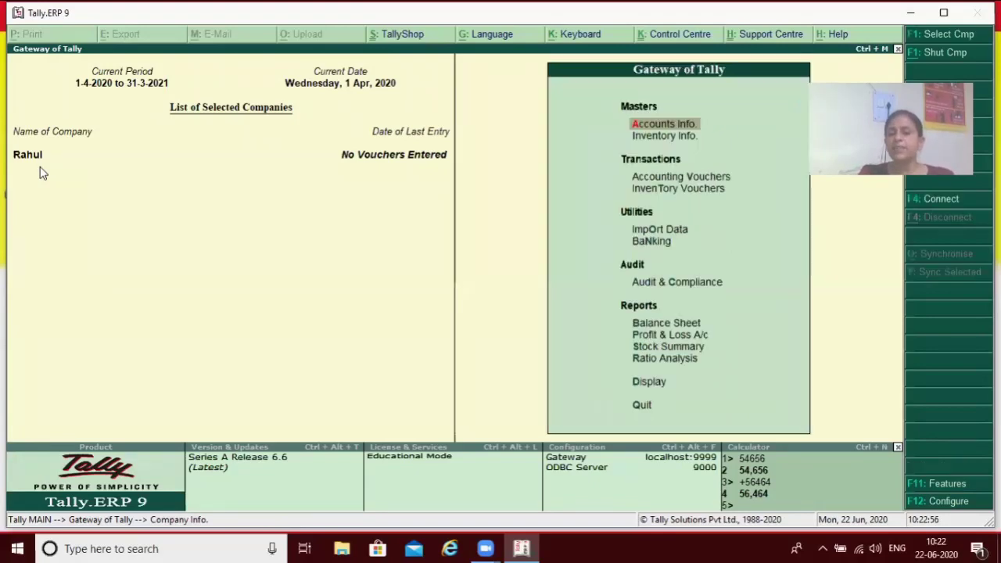
pyautogui.press('Escape')
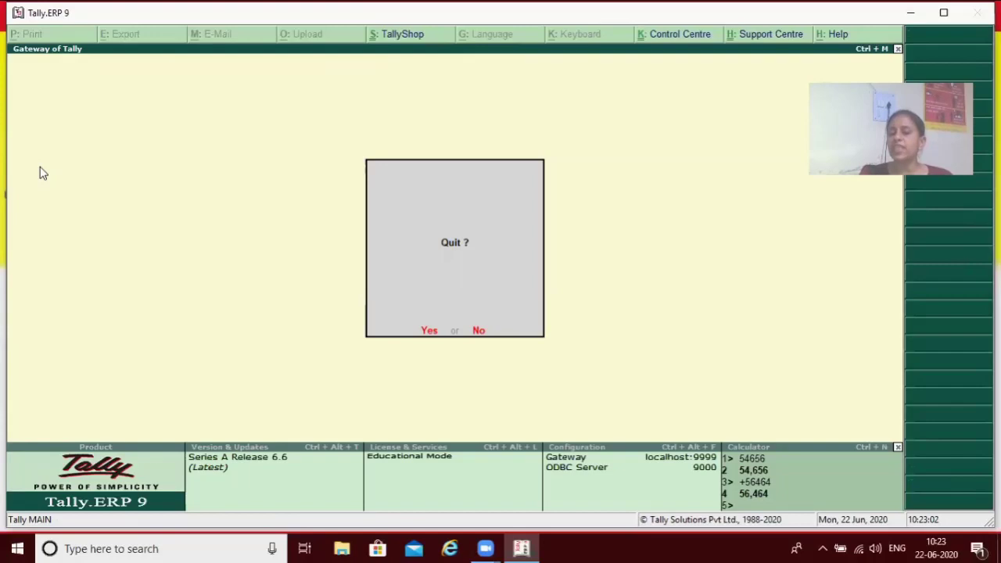
pyautogui.press('y')
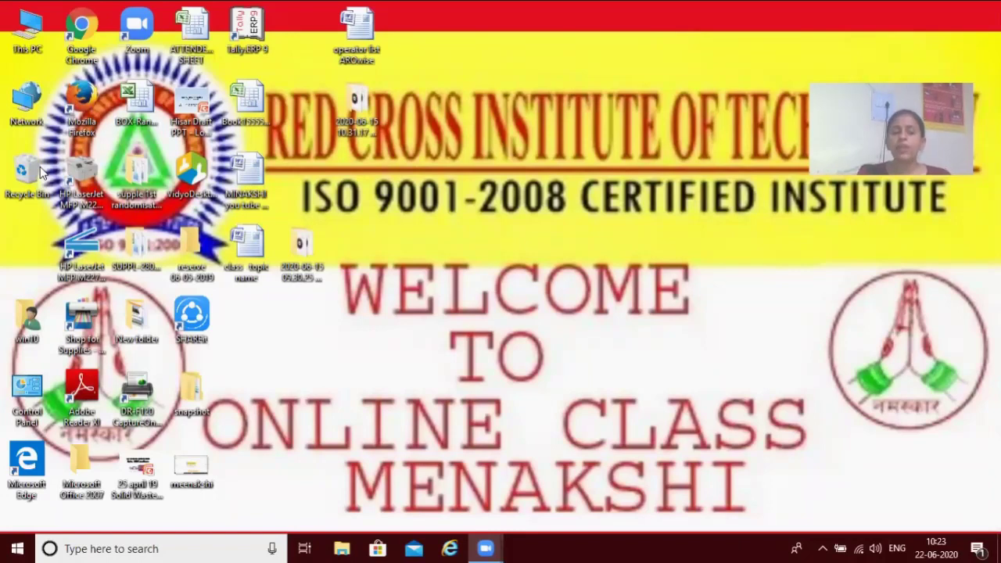
# Search 't' in the Windows taskbar and launch Tally.ERP 9 from Best match.
pyautogui.click(116, 547)
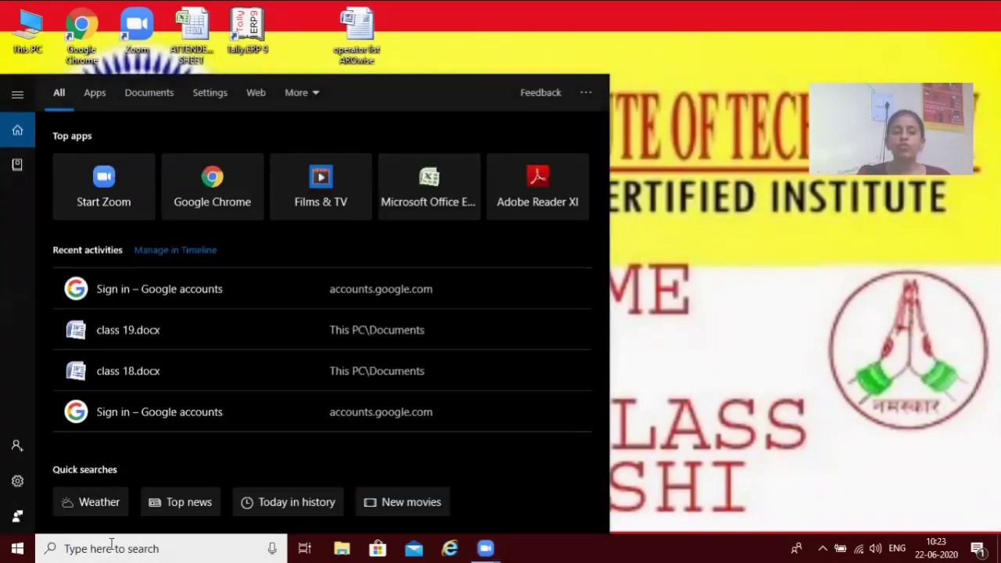
pyautogui.write('t')
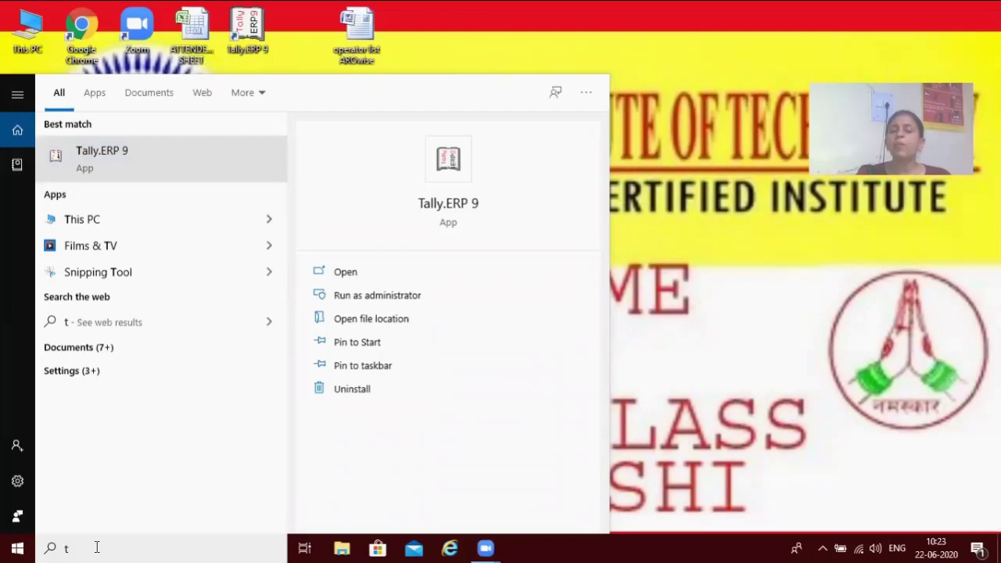
pyautogui.click(176, 181)
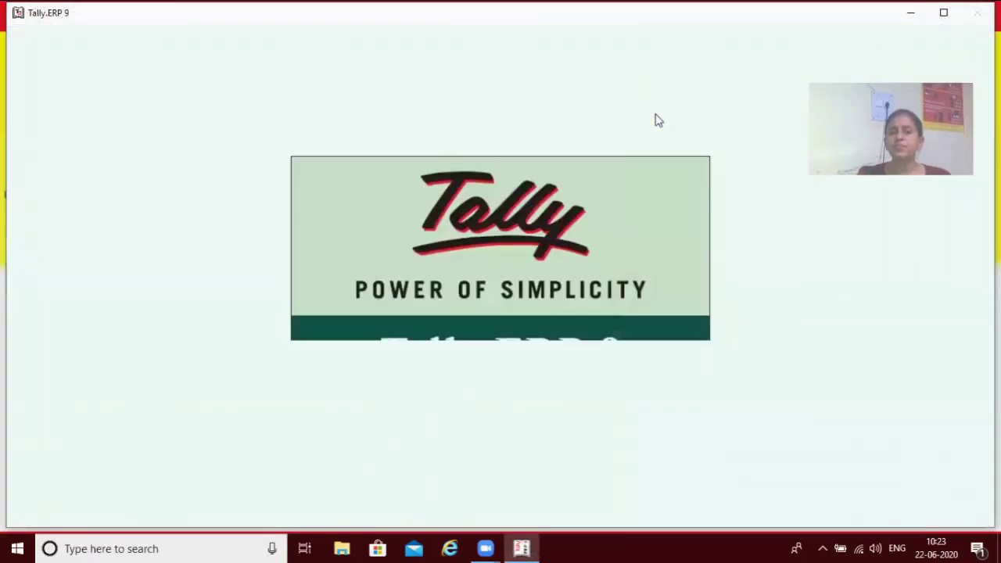
# Choose Work in Educational Mode at startup, then bring up Company Info. with Alt+F3.
pyautogui.press('Down')
pyautogui.press('Down')
pyautogui.press('Down')
pyautogui.press('Down')
pyautogui.press('Down')
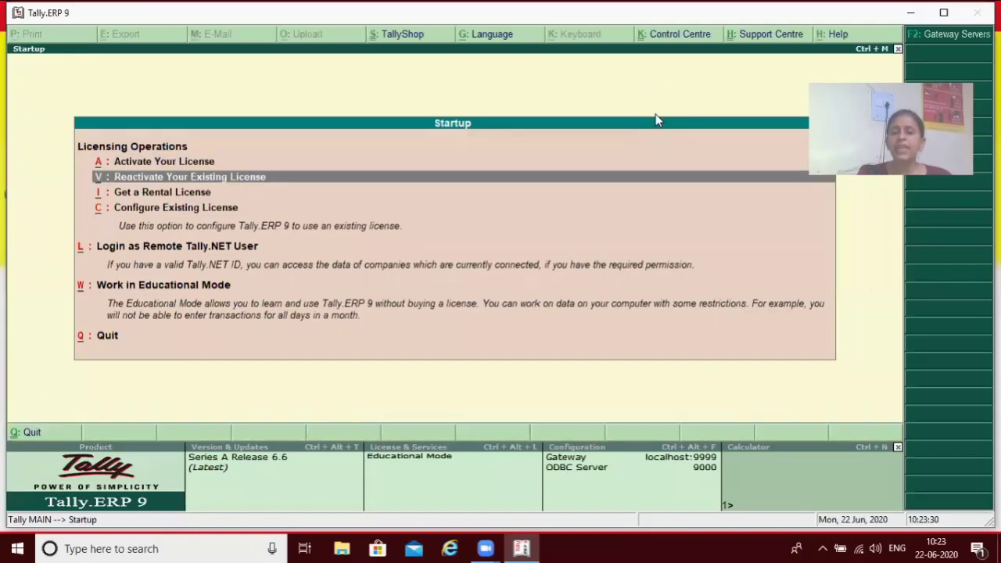
pyautogui.press('Return')
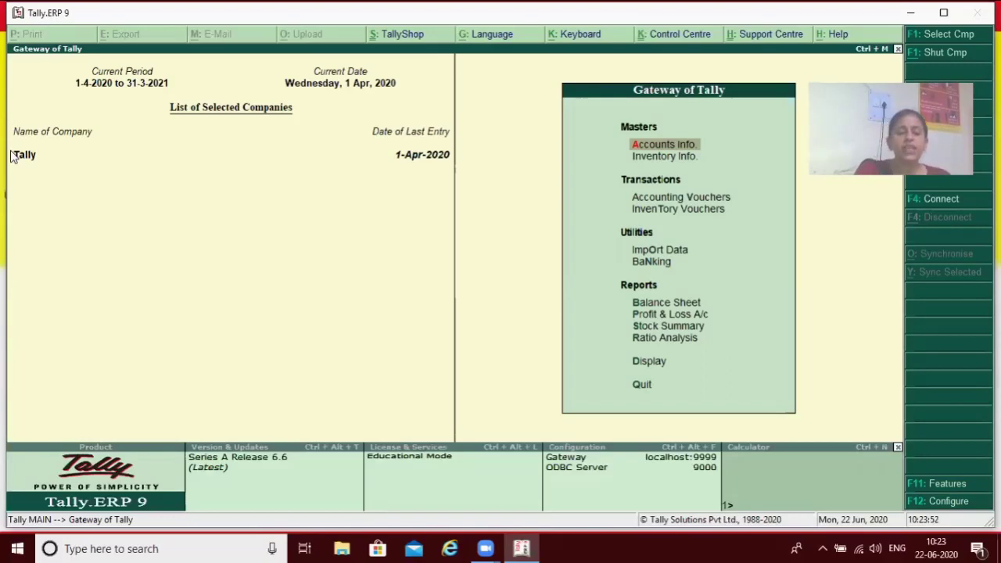
pyautogui.hotkey('alt', 'F3')
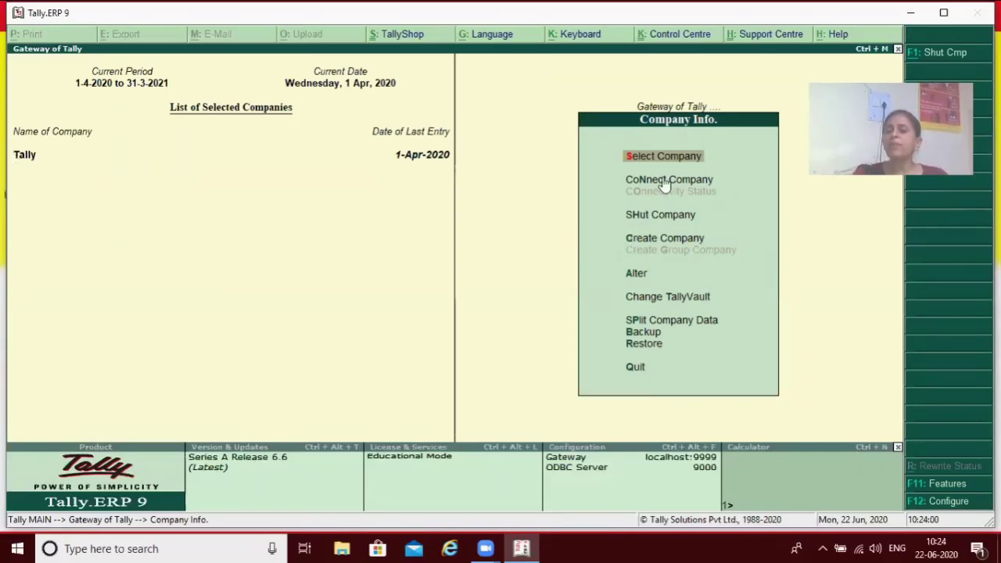
# Select Rahul from the List of Companies and log in with its user name and password.
pyautogui.click(662, 156)
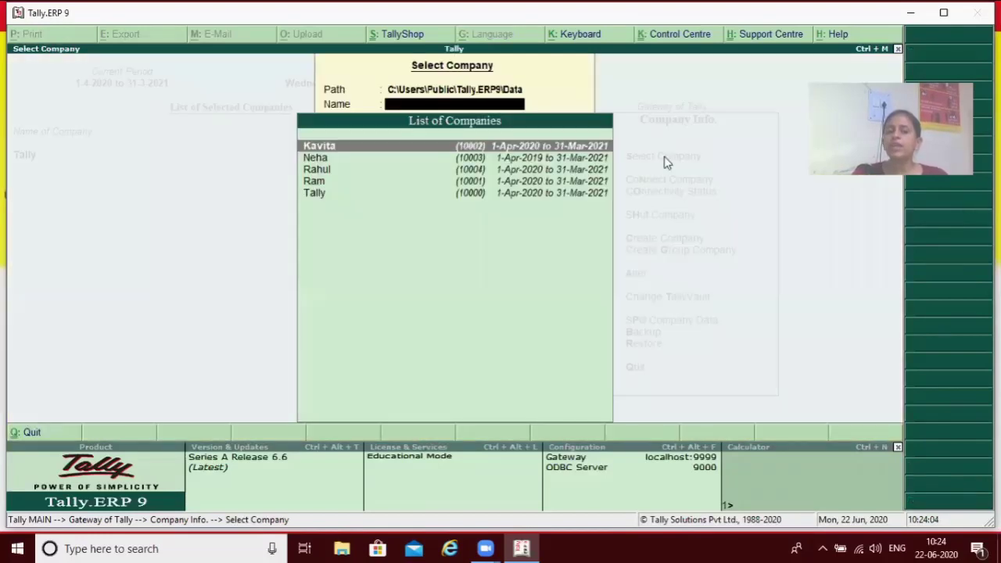
pyautogui.press('Down')
pyautogui.press('Down')
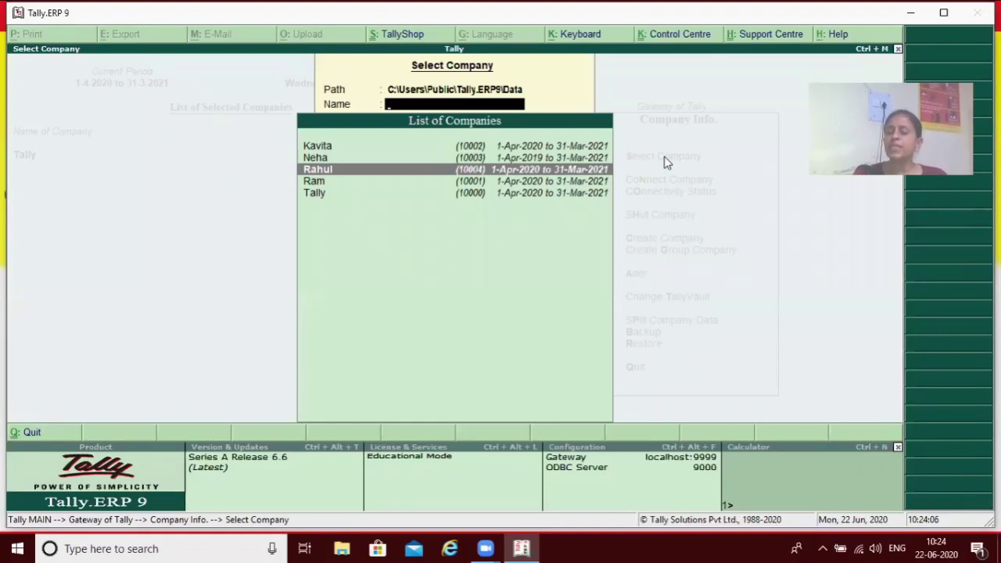
pyautogui.press('Return')
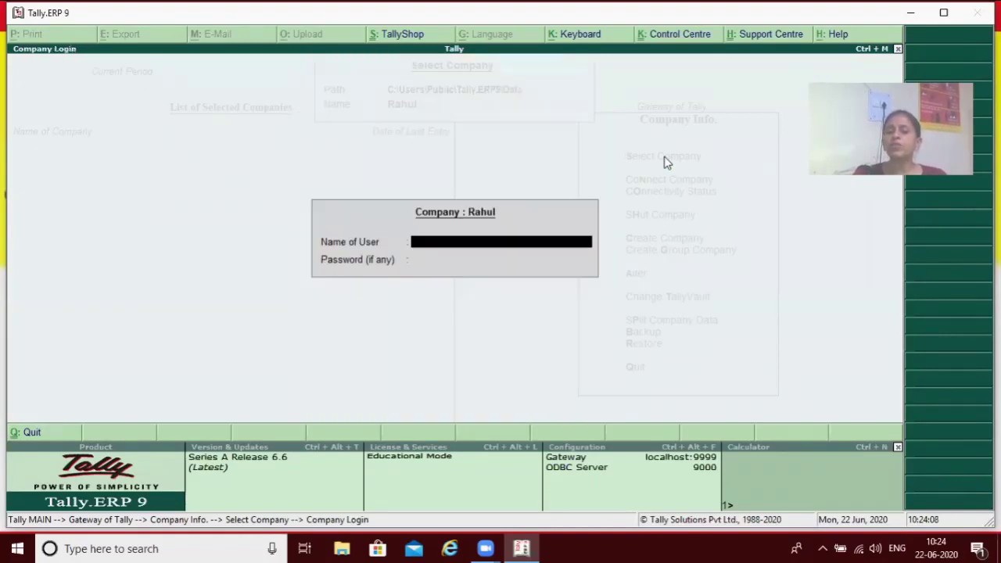
pyautogui.write('r')
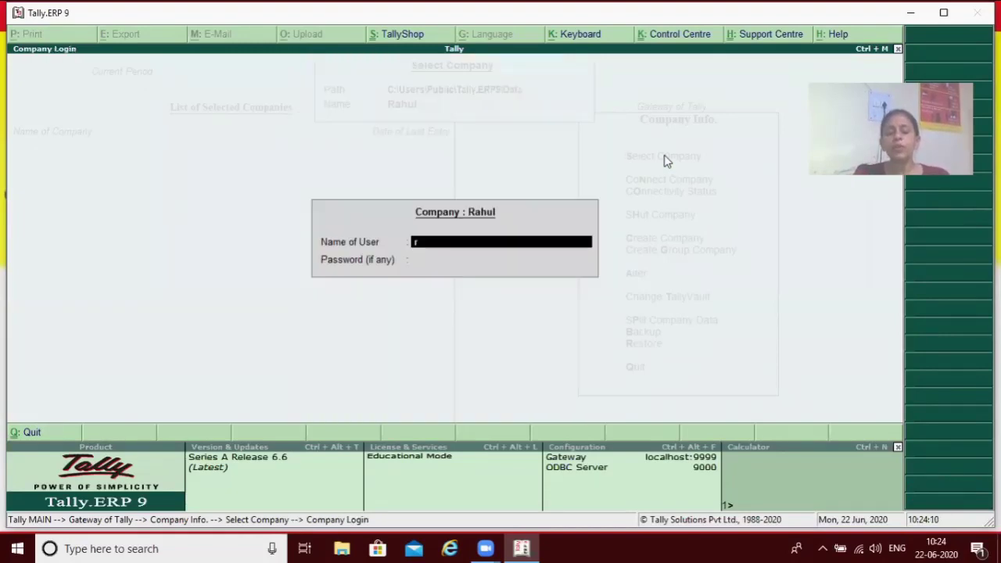
pyautogui.write('ahul')
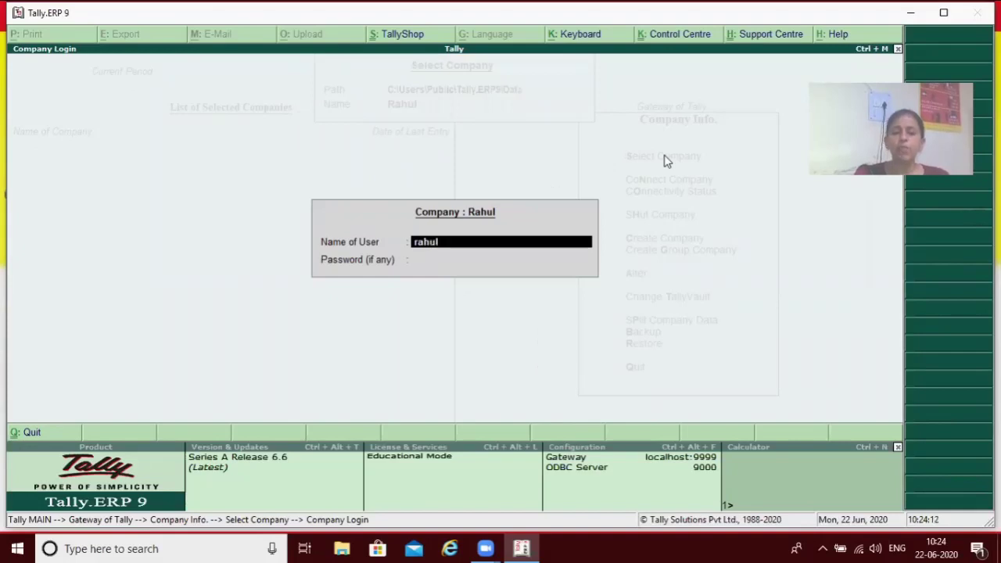
pyautogui.press('Return')
pyautogui.write('*')
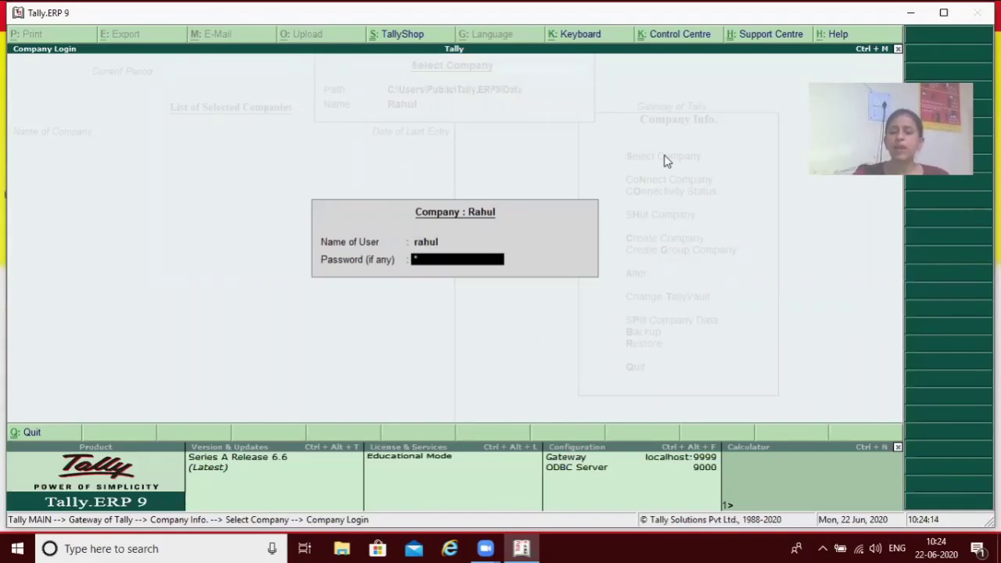
pyautogui.press('Return')
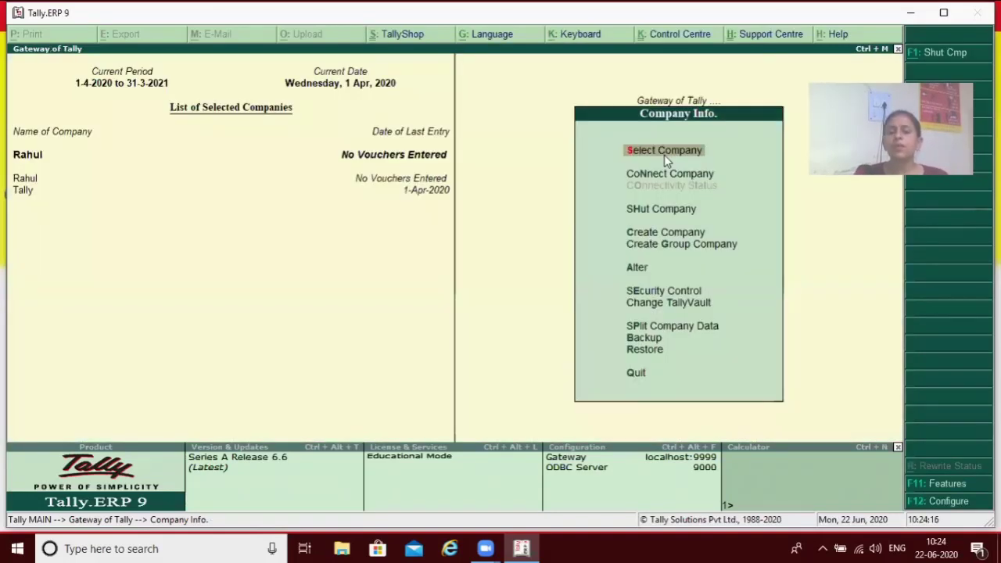